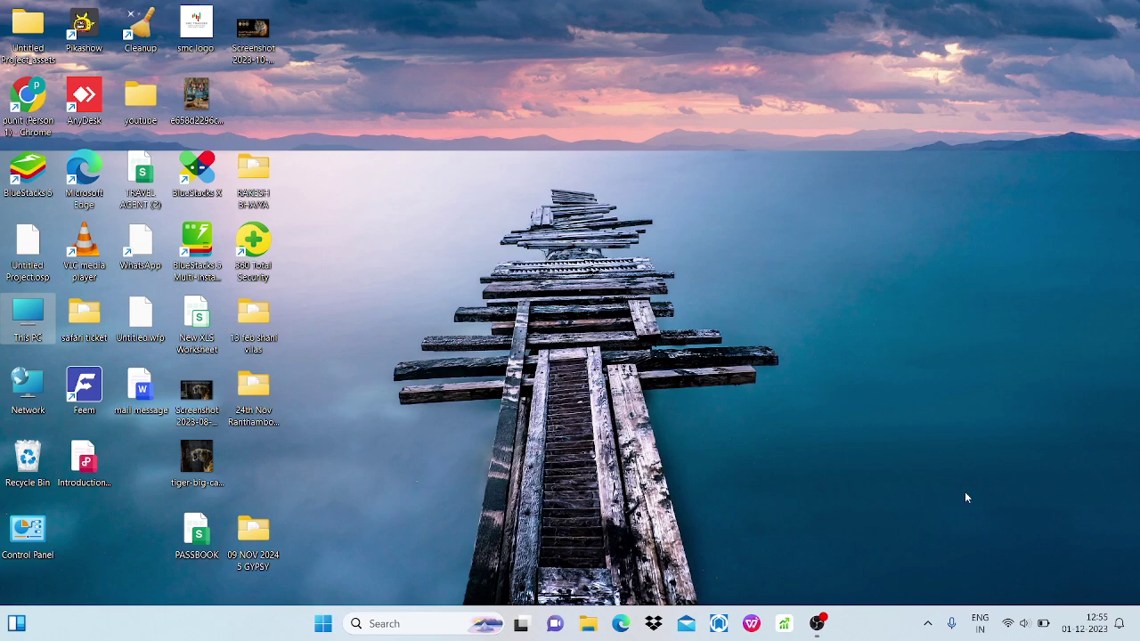
Open the Windows Search panel from the taskbar search box.
left_click(436, 622)
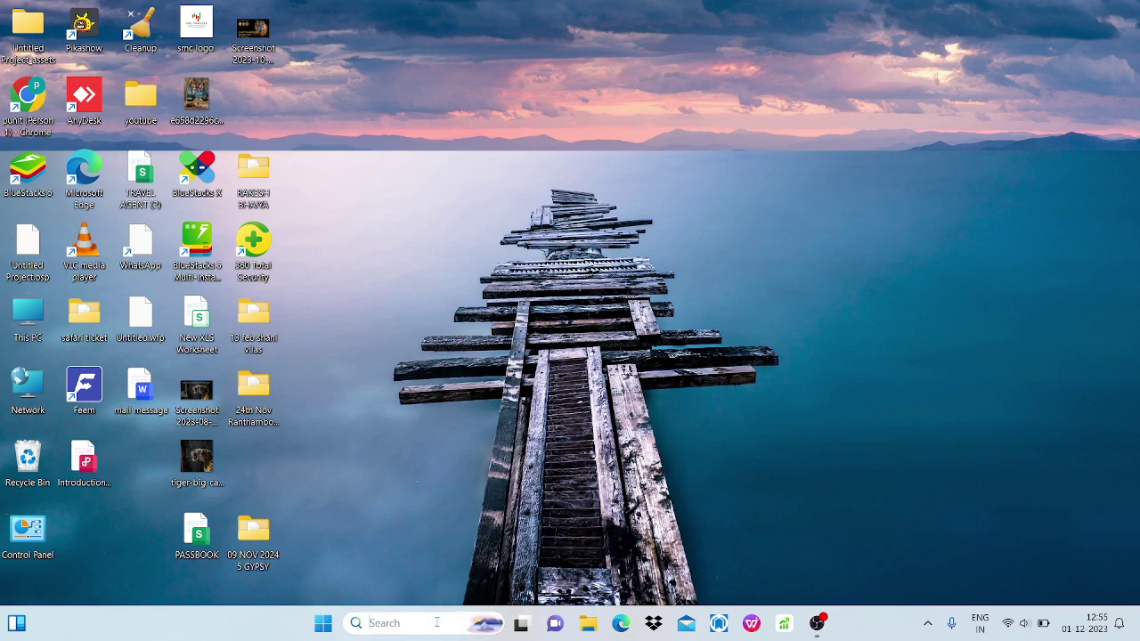
Launch Google Chrome by searching 'chrom' and open the personal Chrome profile.
type("chrom")
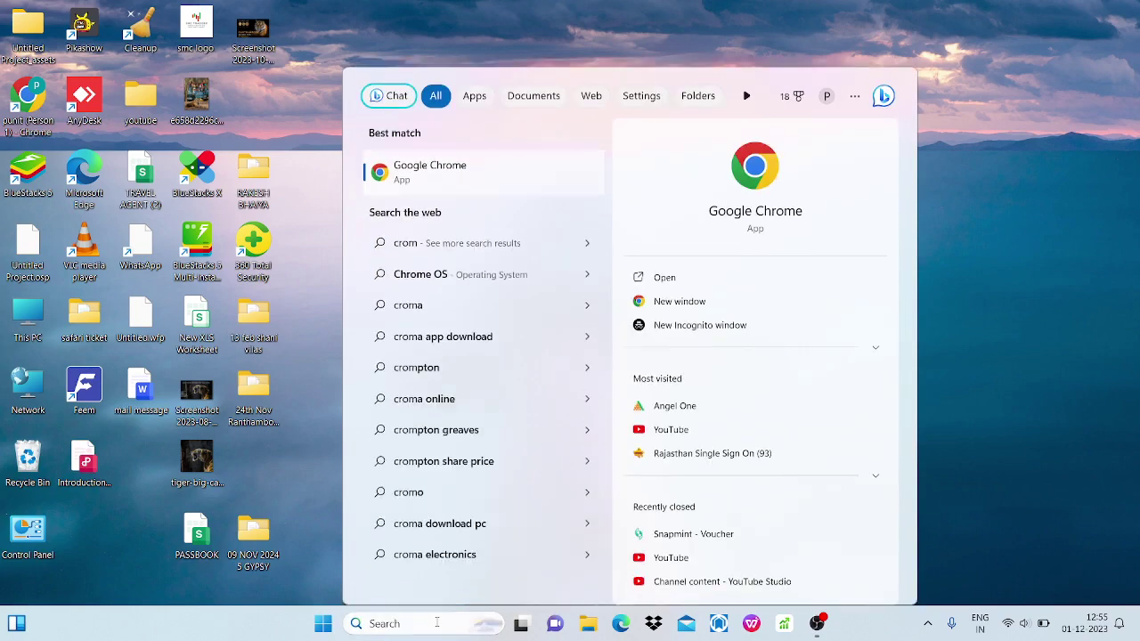
key("Return")
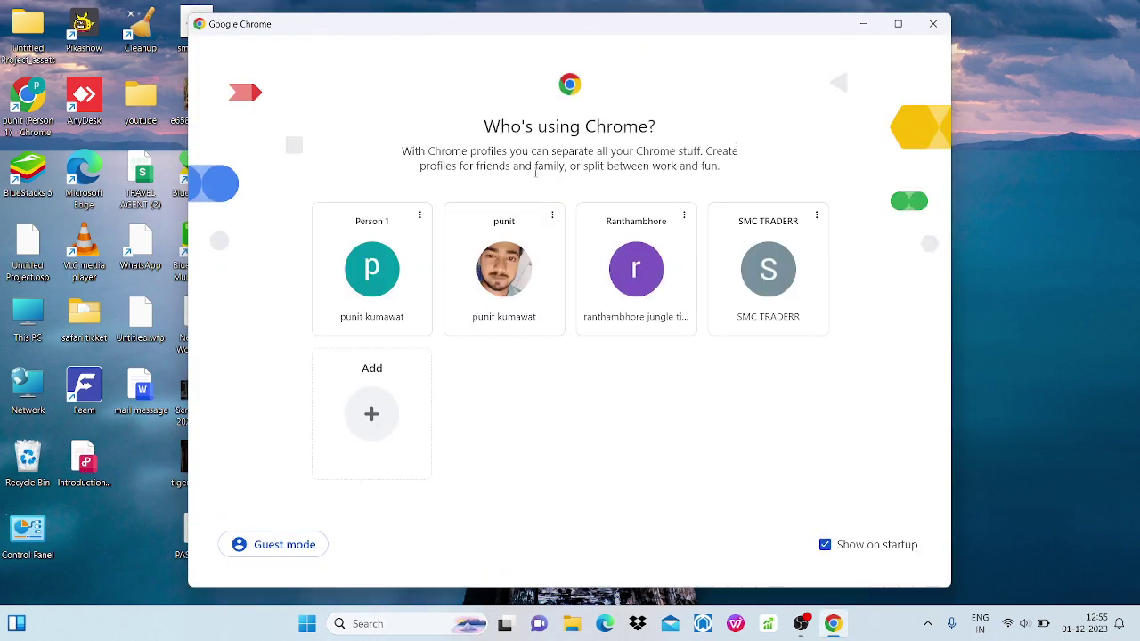
left_click(510, 260)
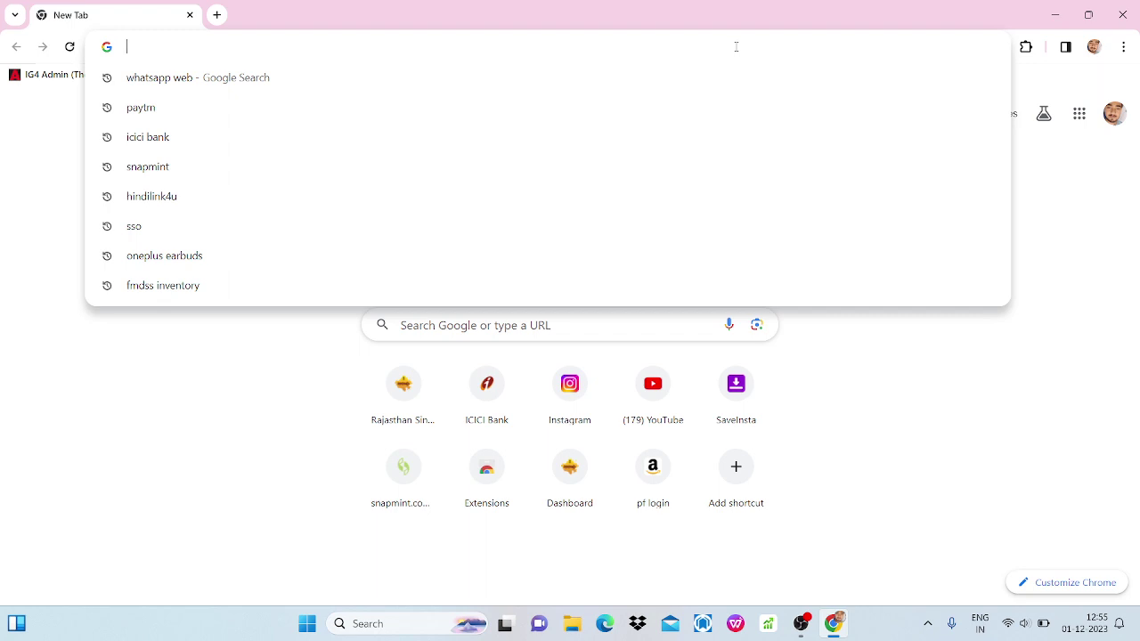
Google-search 'sso' and open the Rajasthan Single Sign On result.
type("sso")
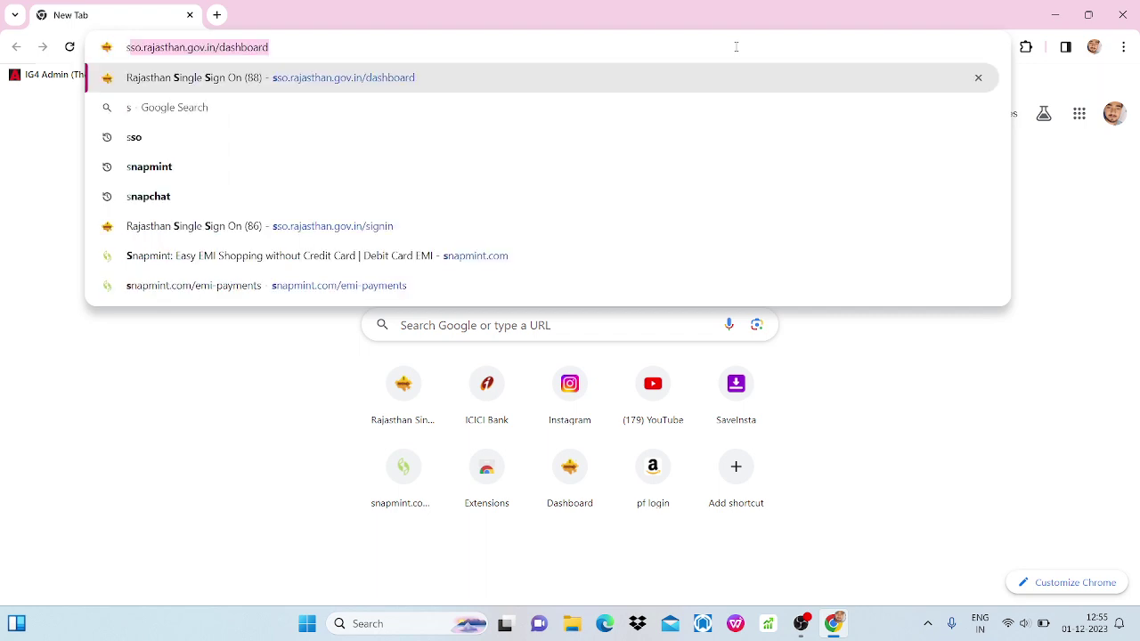
key("BackSpace")
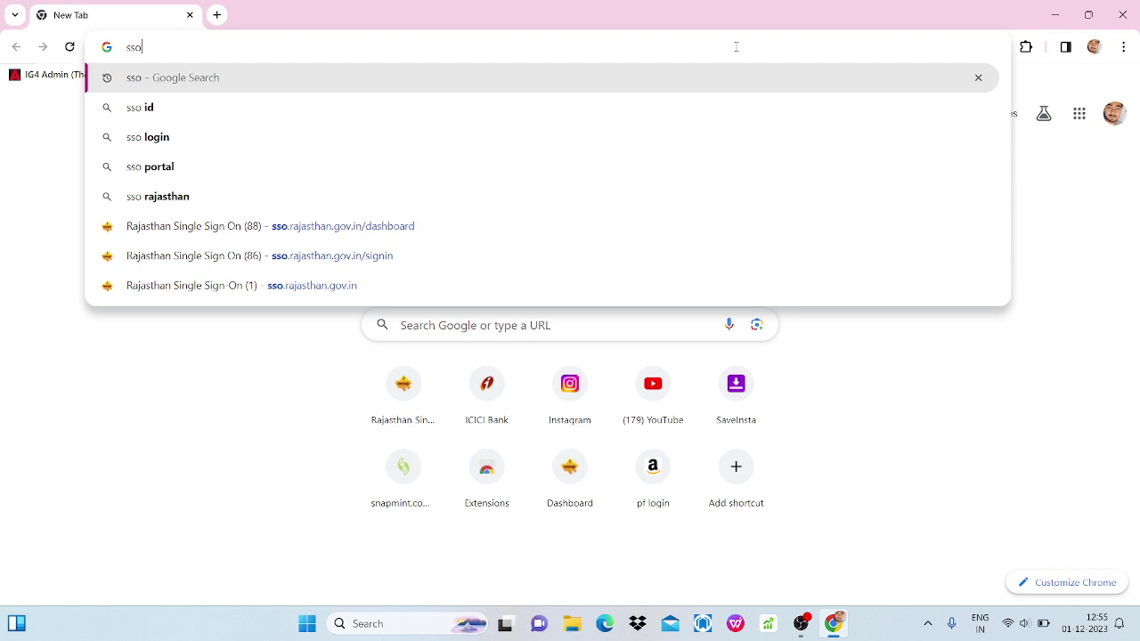
key("Return")
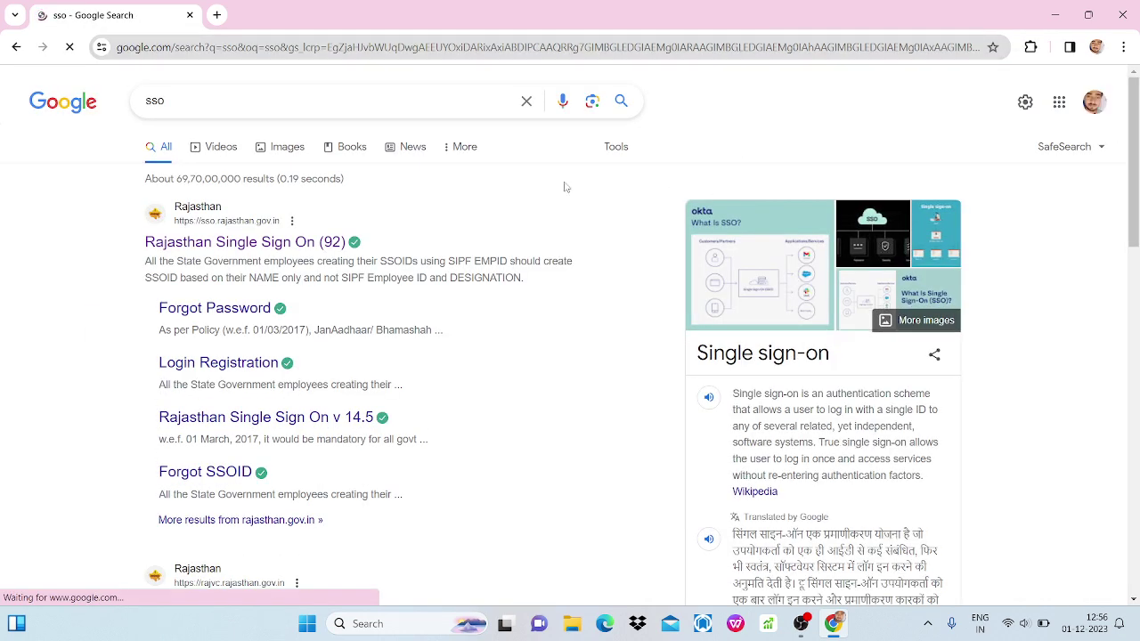
left_click(235, 254)
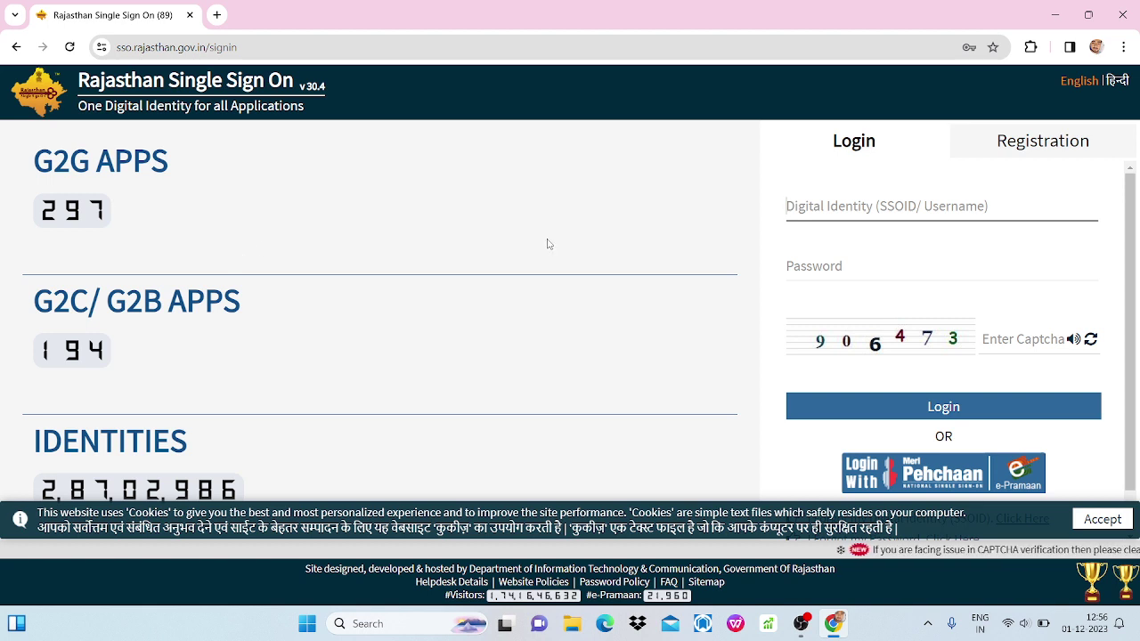
Log in to Rajasthan SSO with the saved SSOID, confirming the Windows PIN and entering the captcha.
left_click(1030, 140)
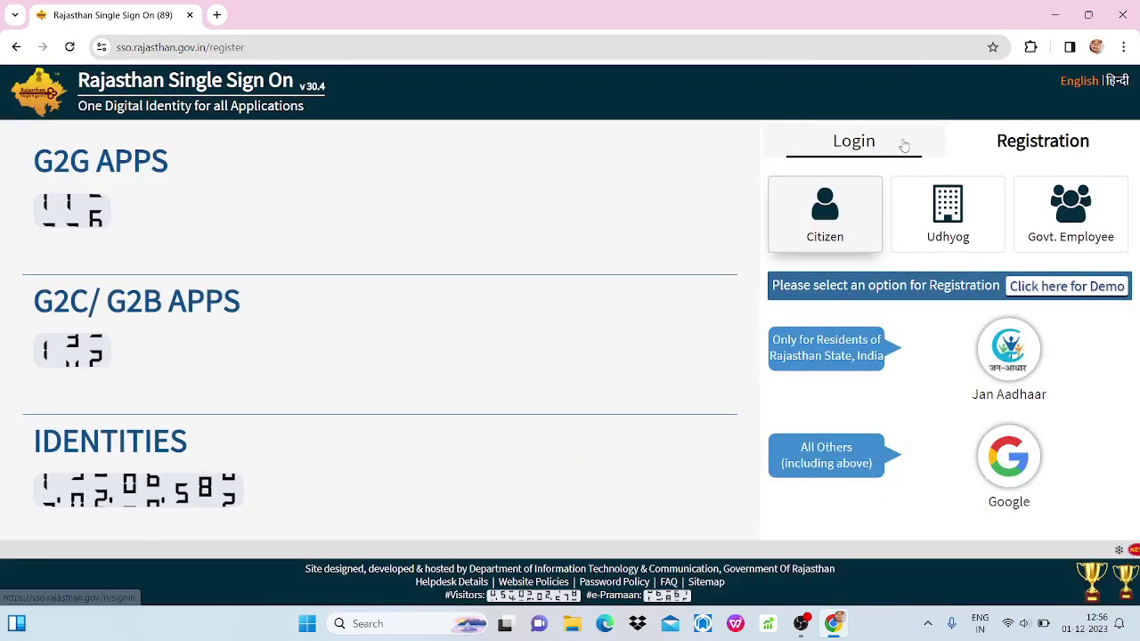
left_click(903, 142)
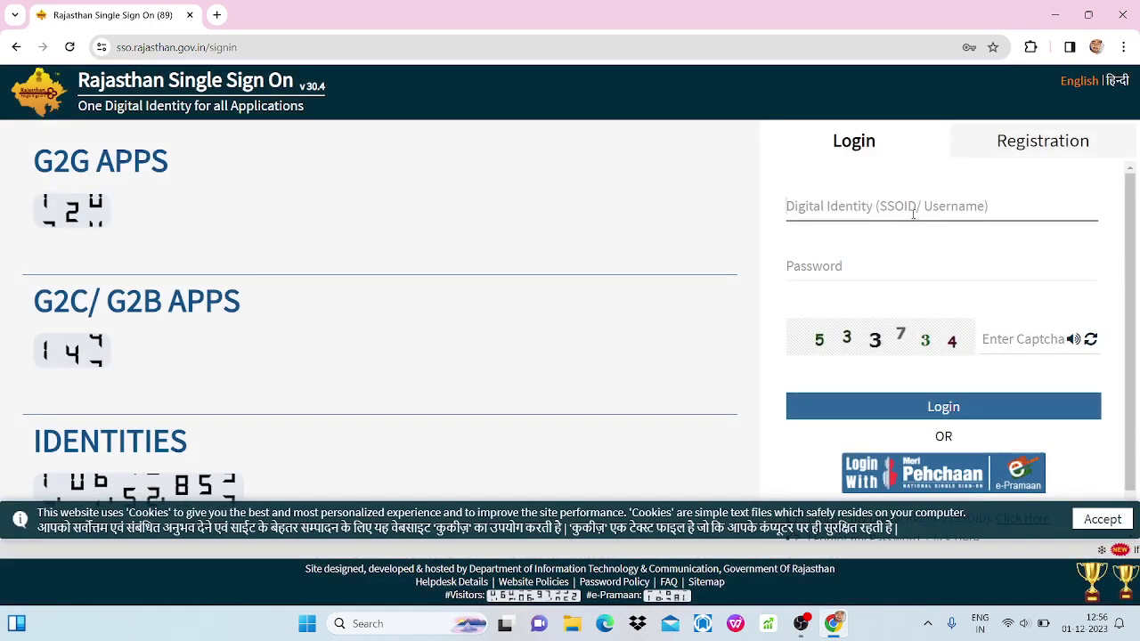
left_click(912, 214)
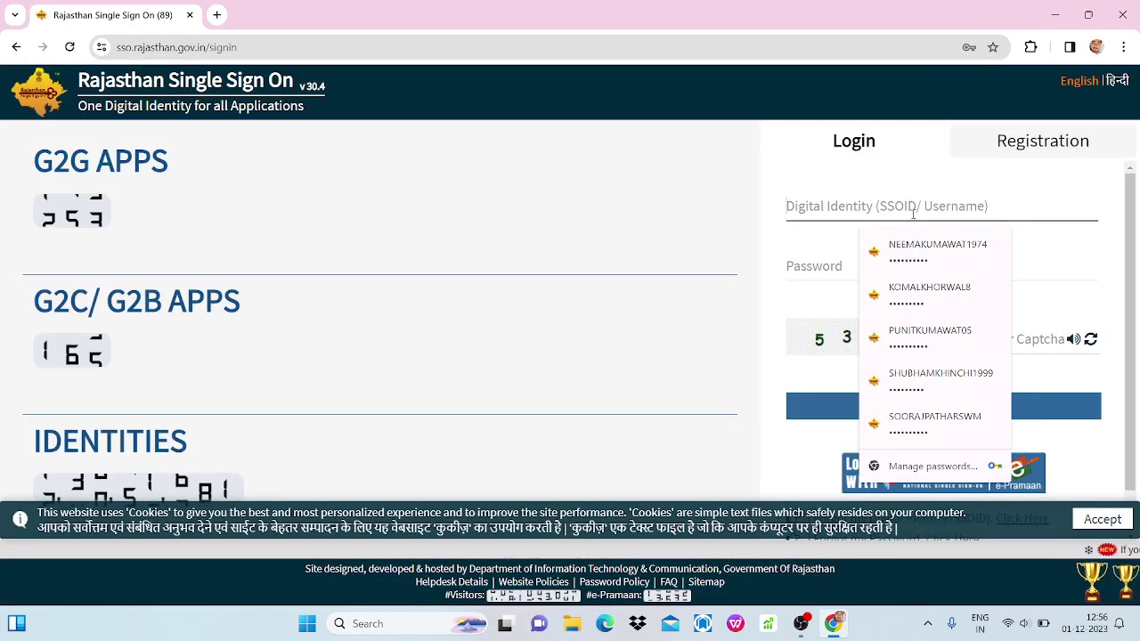
left_click(933, 331)
type("1234")
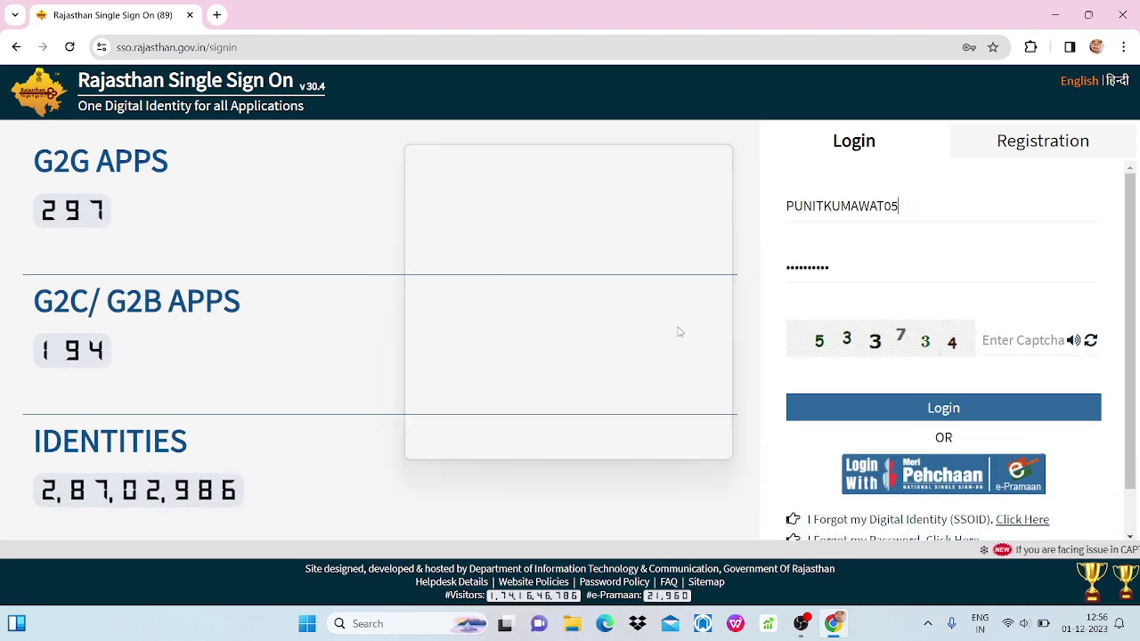
left_click(1024, 339)
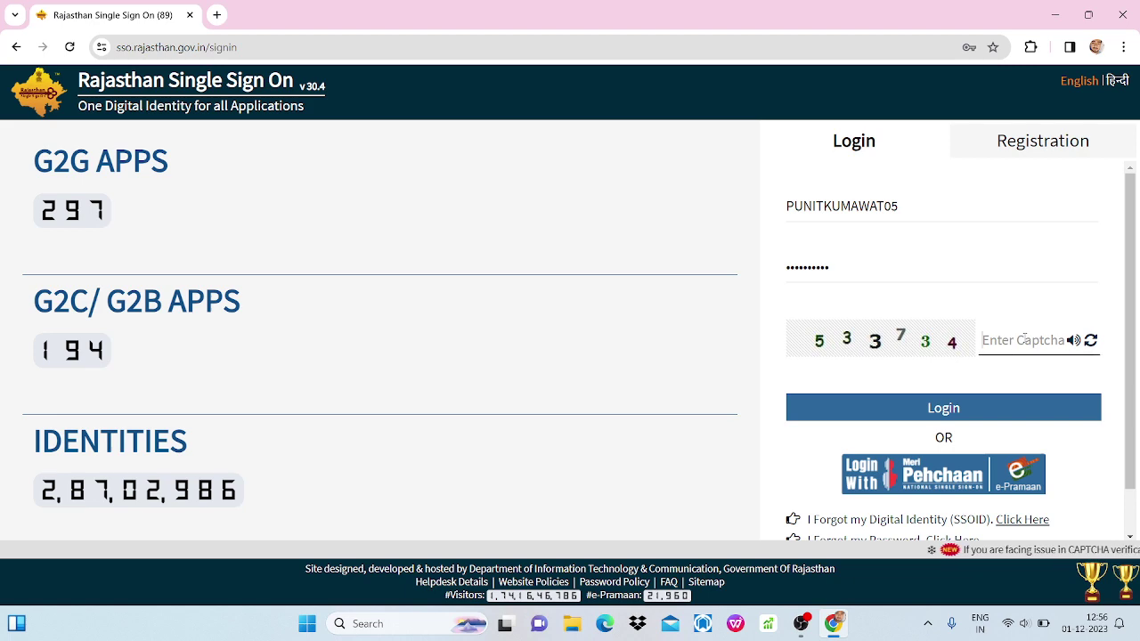
type("533734")
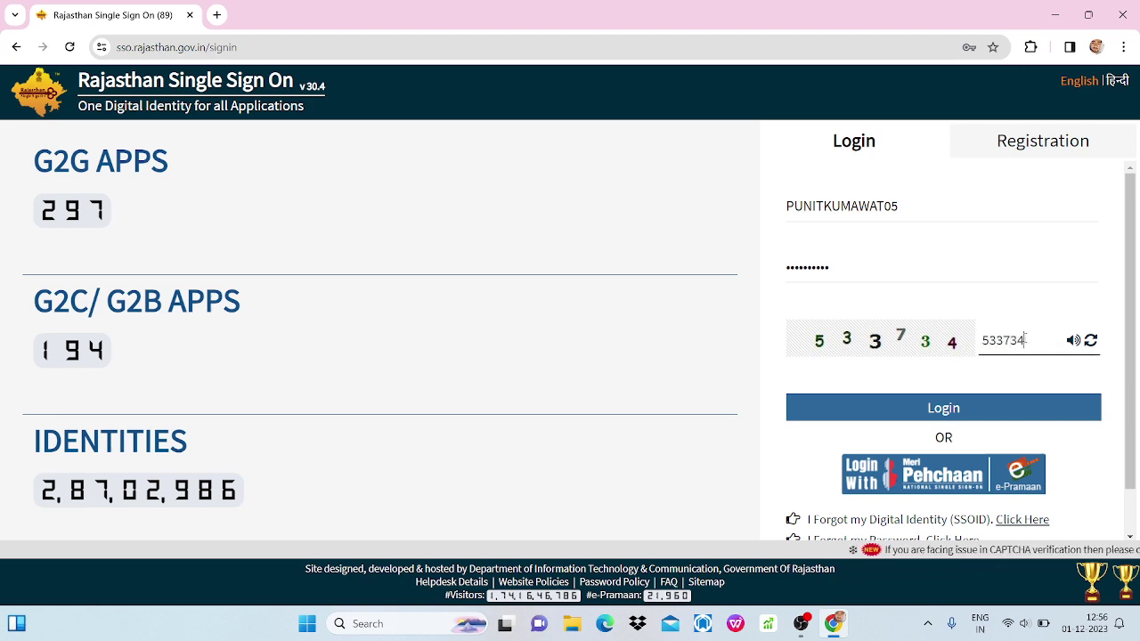
key("Return")
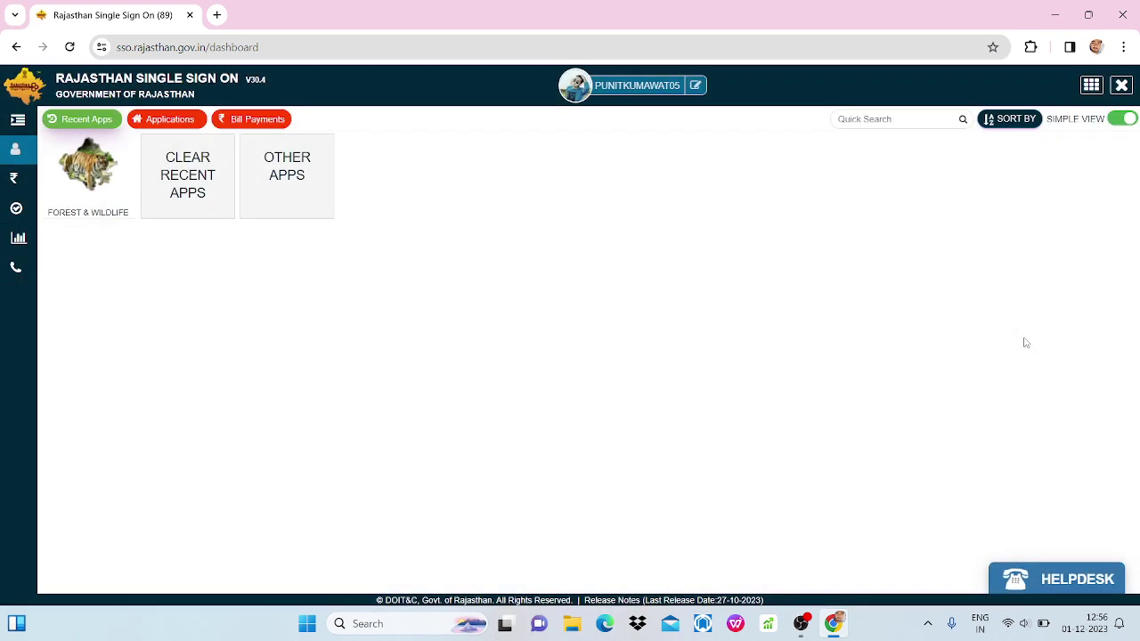
Clear the recent apps list and launch the FOREST & WILDLIFE app.
left_click(212, 172)
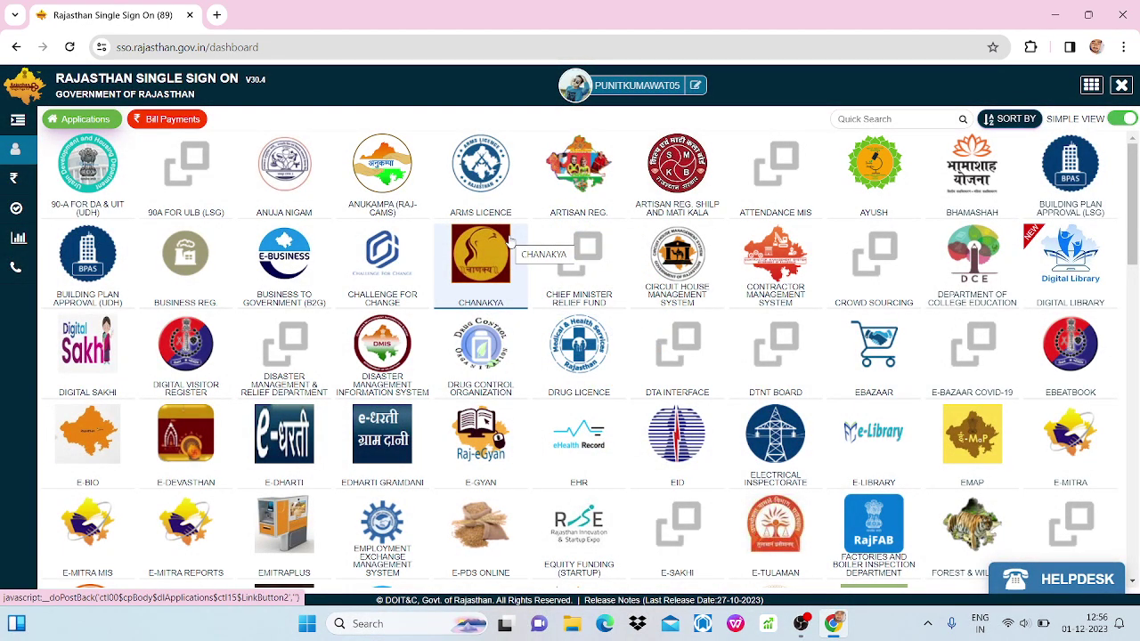
scroll(509, 242, "down", 15)
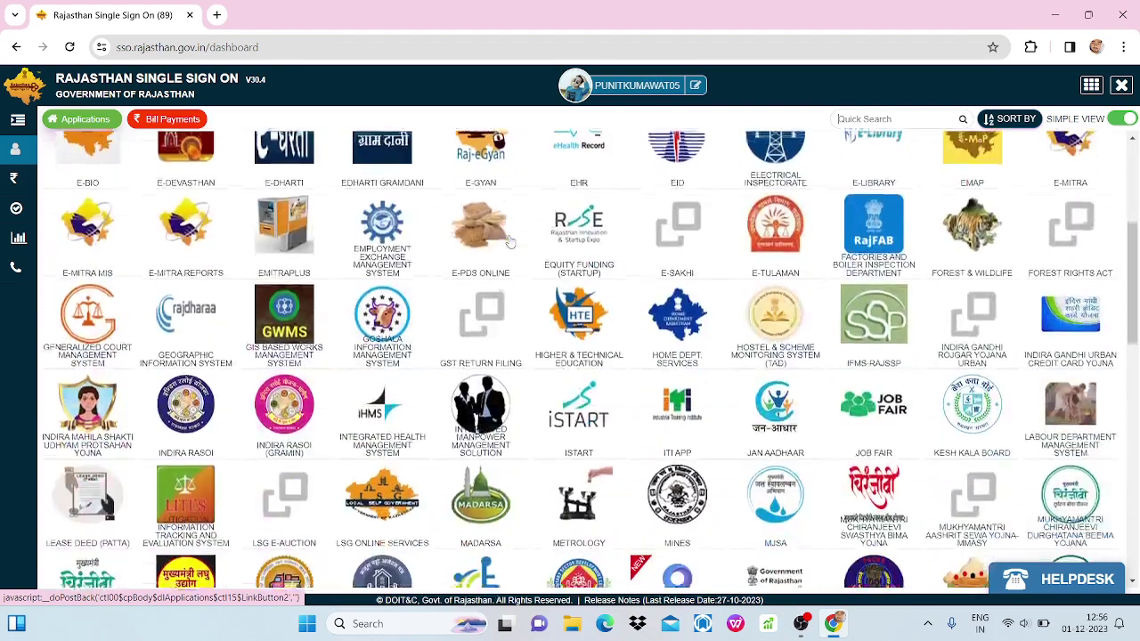
scroll(512, 241, "down", 5)
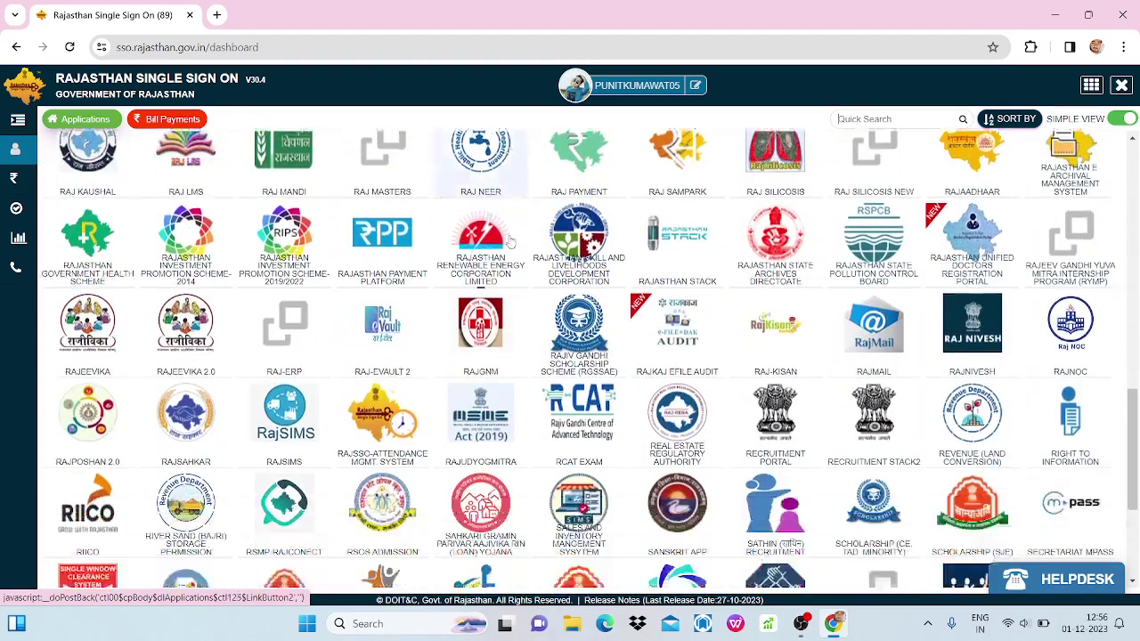
scroll(512, 241, "up", 5)
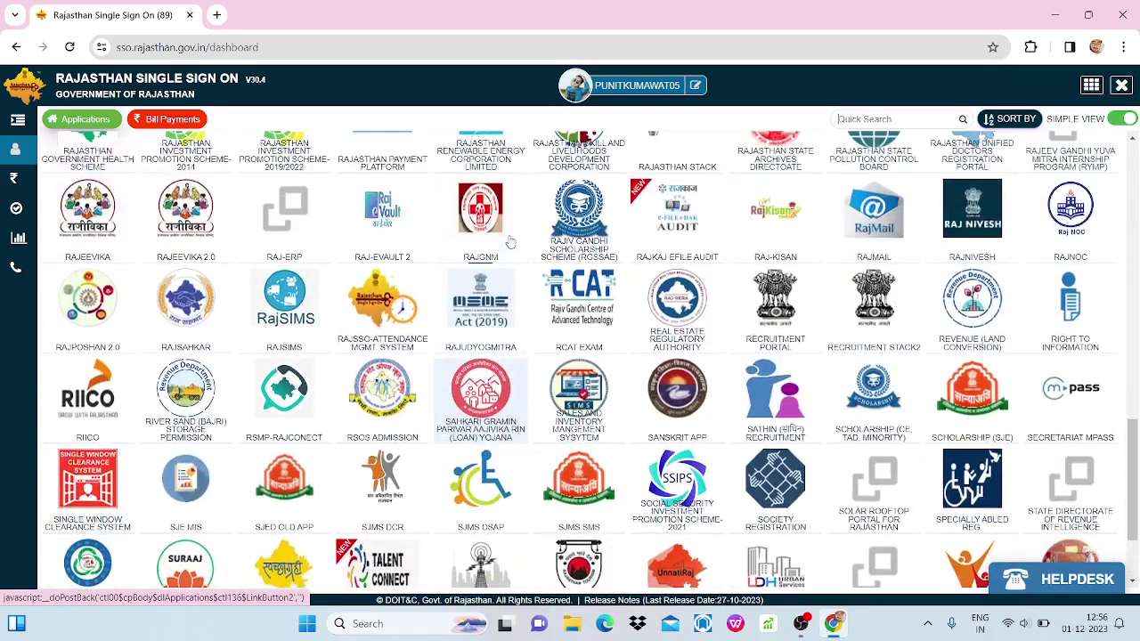
scroll(511, 241, "up", 5)
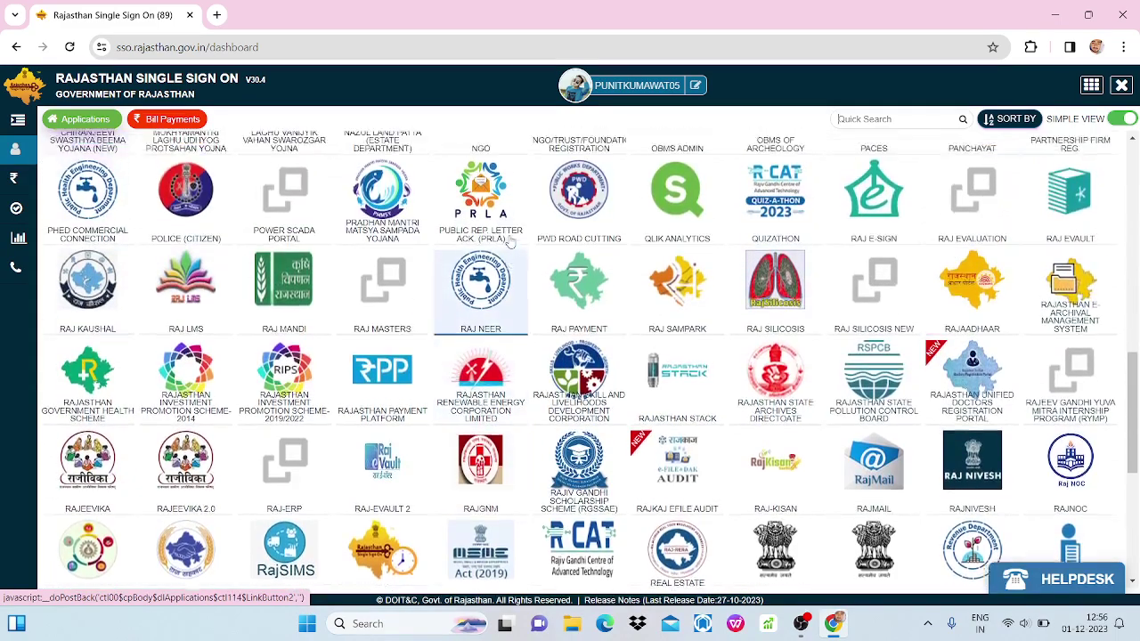
scroll(511, 240, "up", 3)
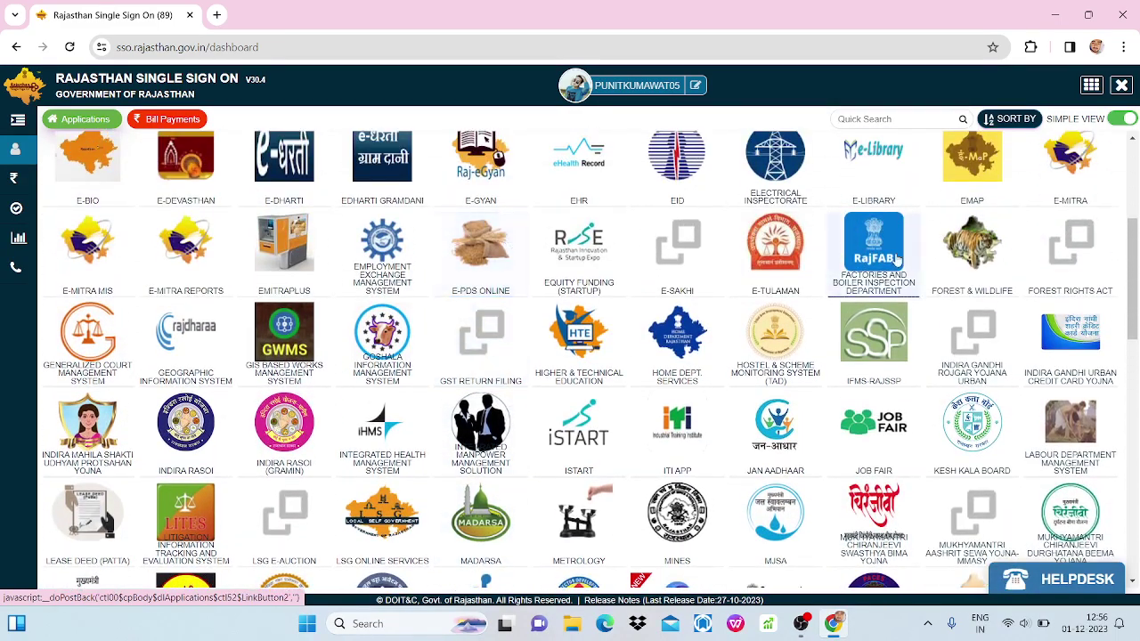
left_click(972, 276)
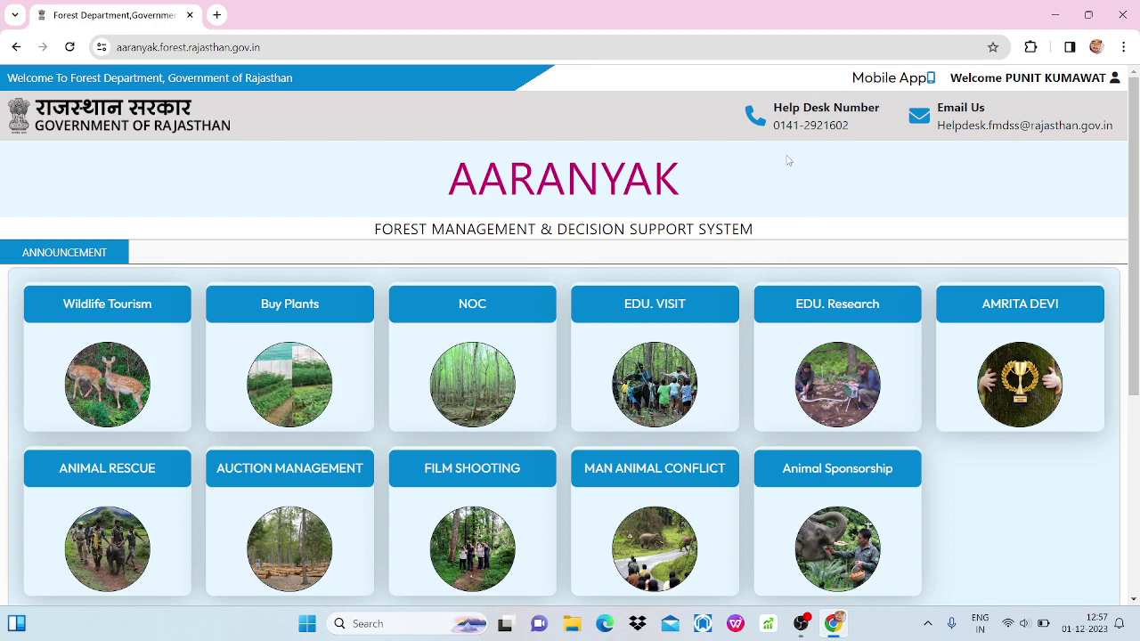
Open Wildlife Tourism, then read through and close the Public Notice popup.
scroll(809, 204, "down", 2)
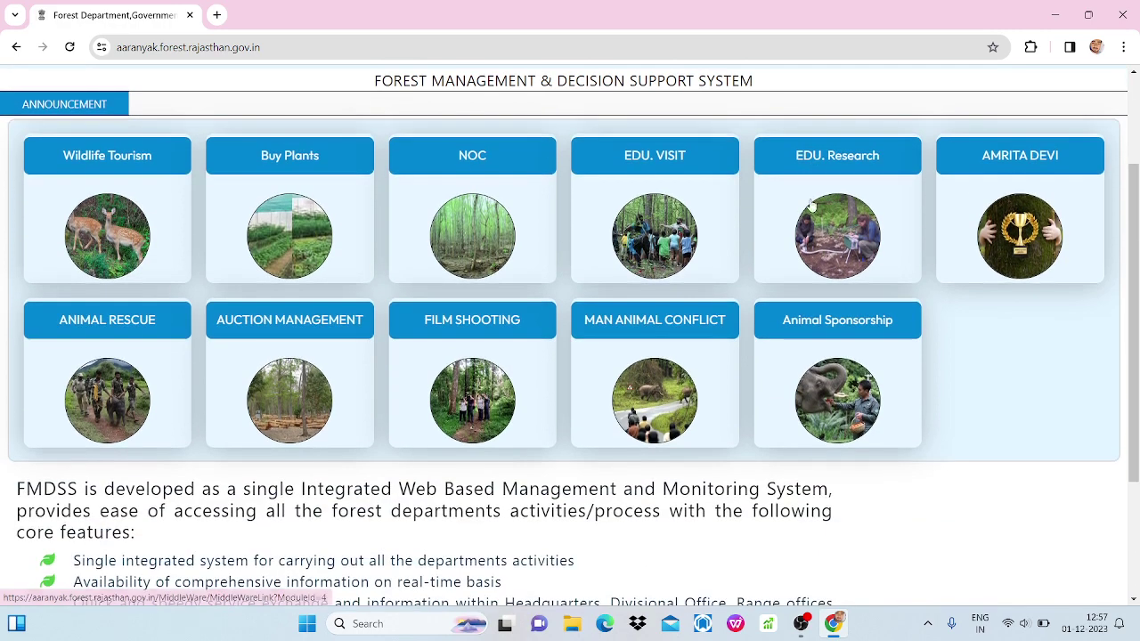
left_click(119, 227)
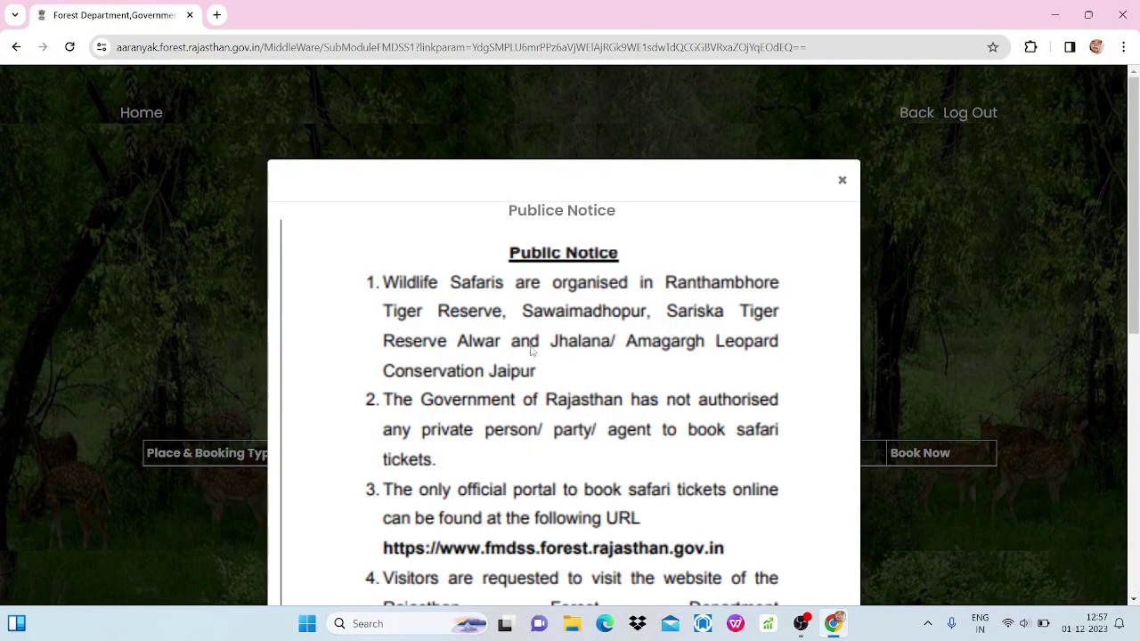
scroll(532, 351, "down", 2)
scroll(532, 351, "down", 1)
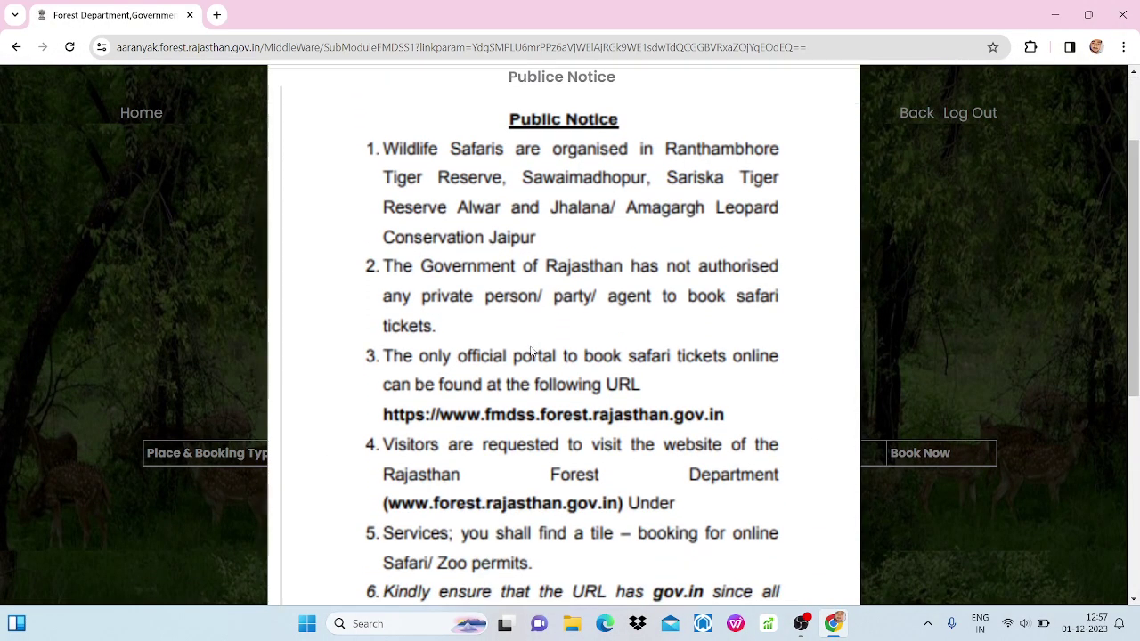
scroll(532, 351, "down", 3)
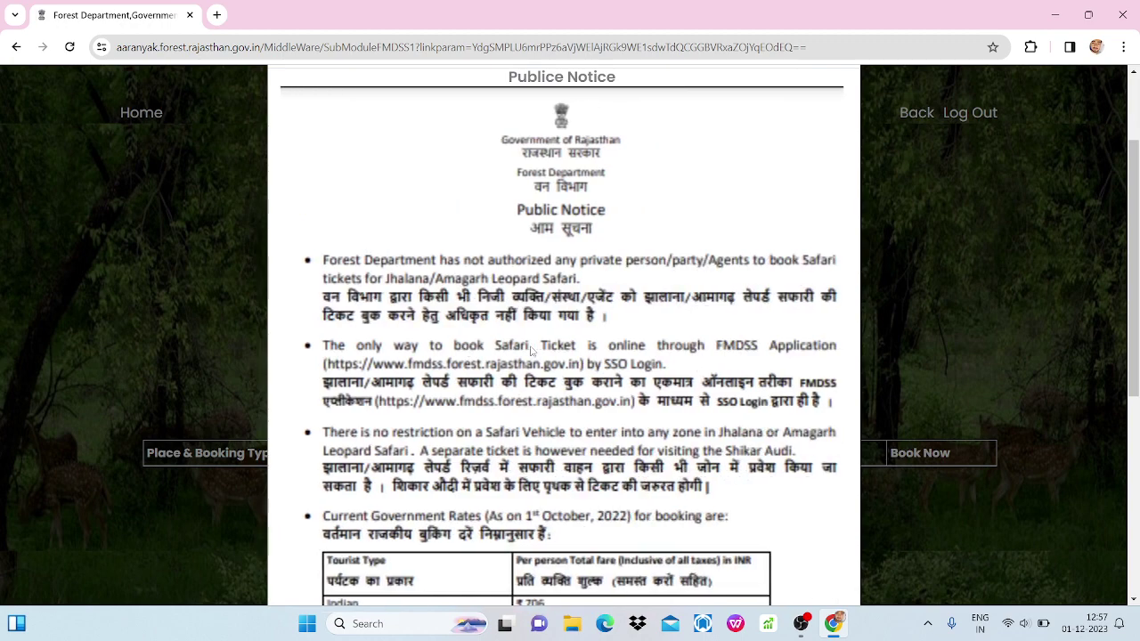
scroll(647, 392, "down", 3)
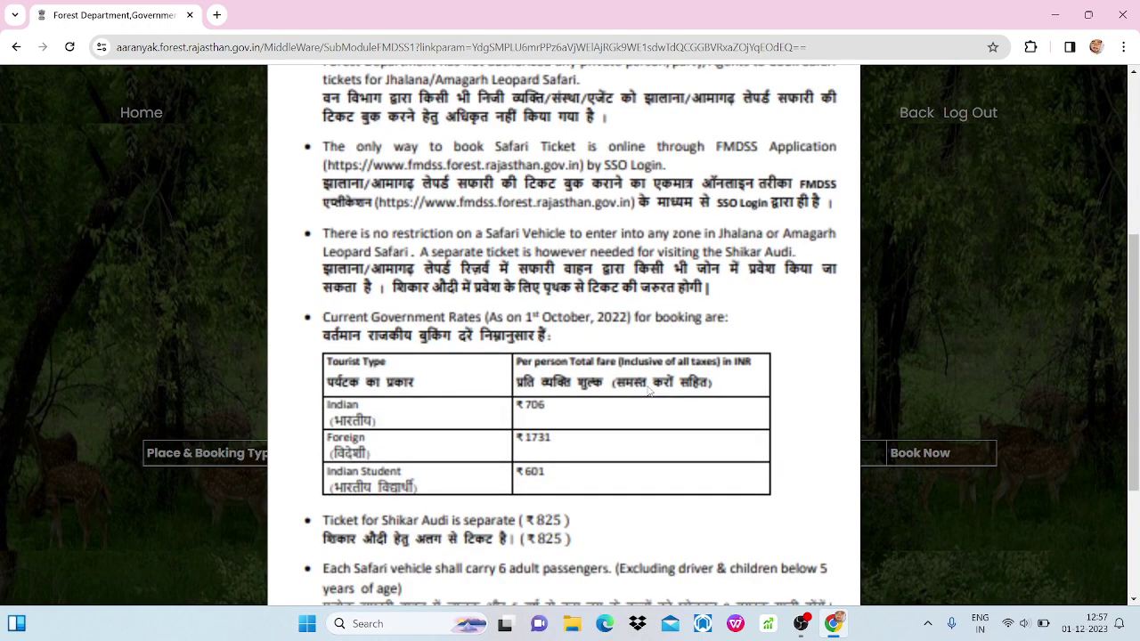
scroll(647, 392, "down", 2)
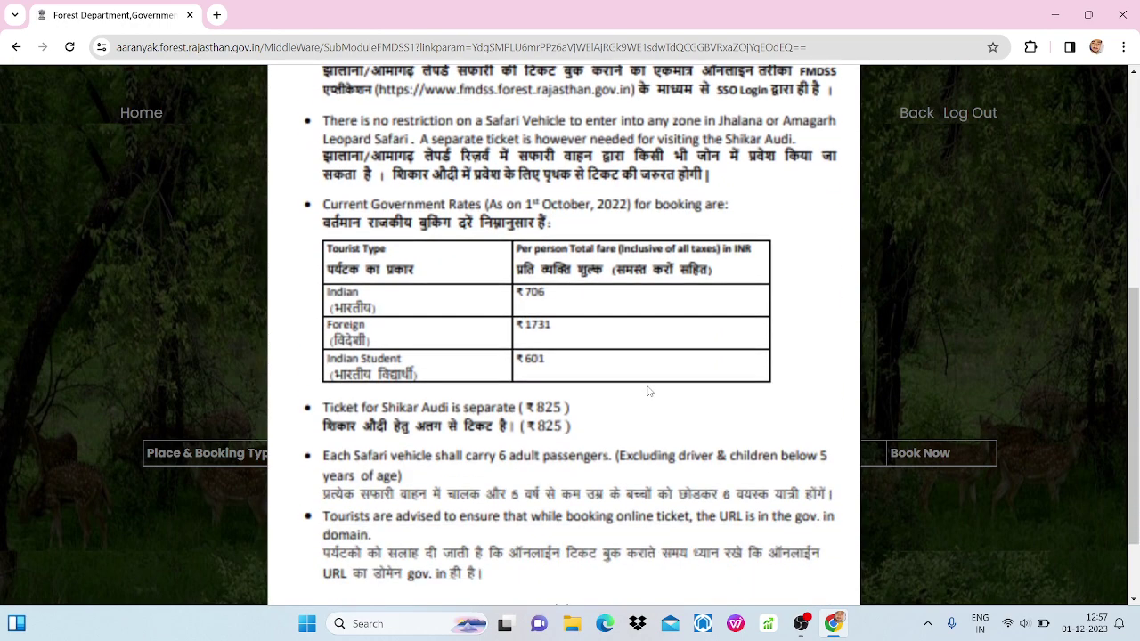
scroll(647, 391, "down", 5)
scroll(648, 391, "up", 5)
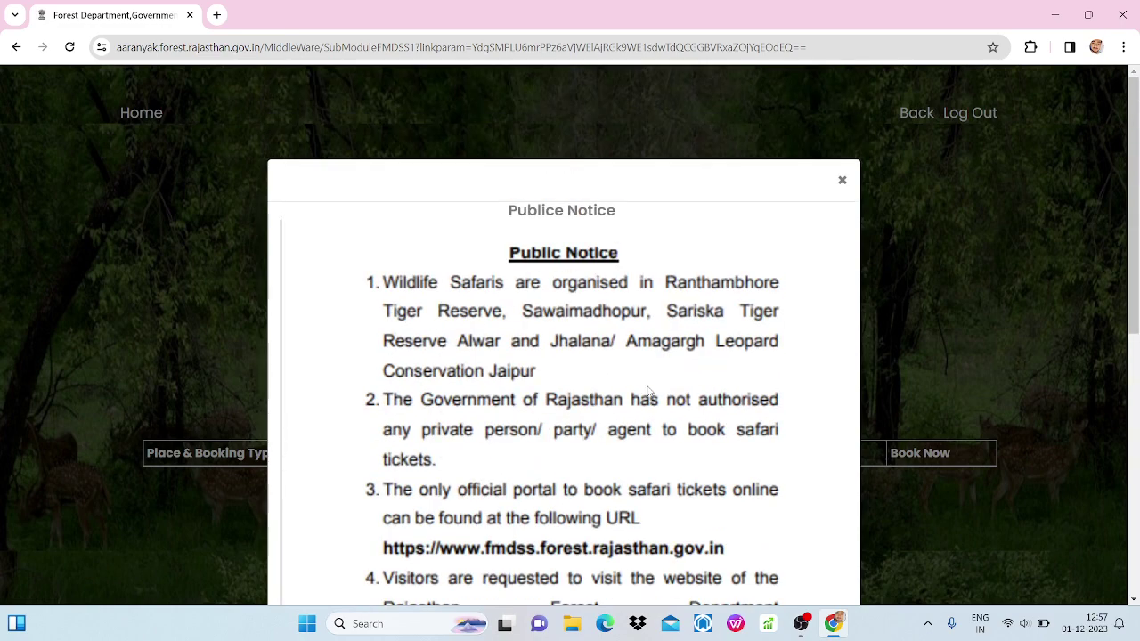
left_click(843, 181)
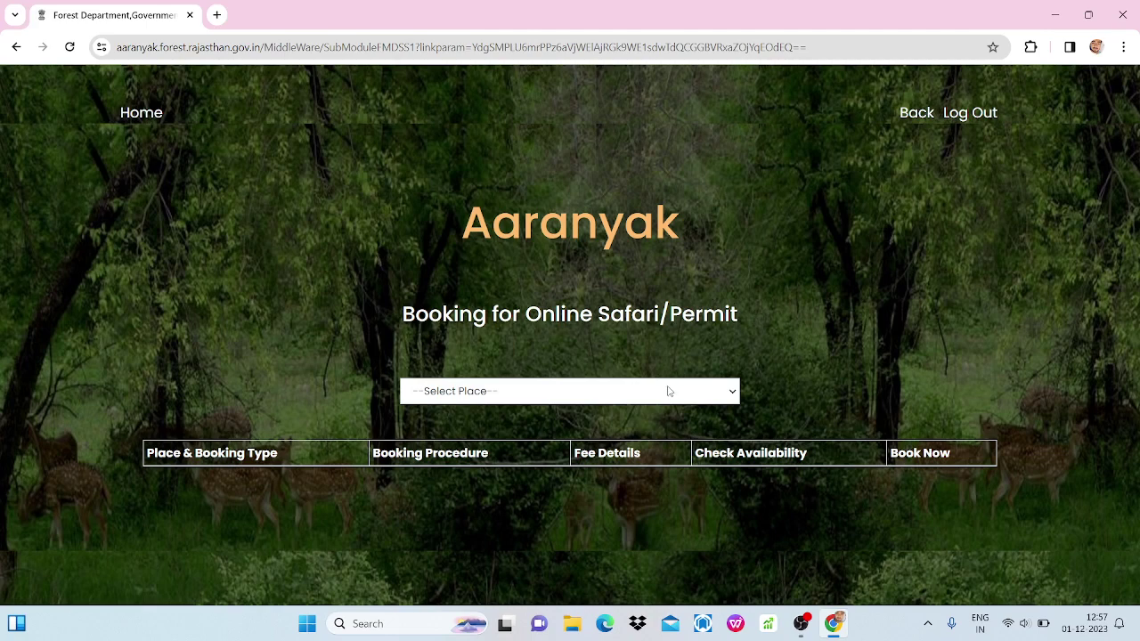
Select 'Ranthambore Tiger Reserve,Sawaimadhopur' in the Select Place dropdown.
left_click(668, 391)
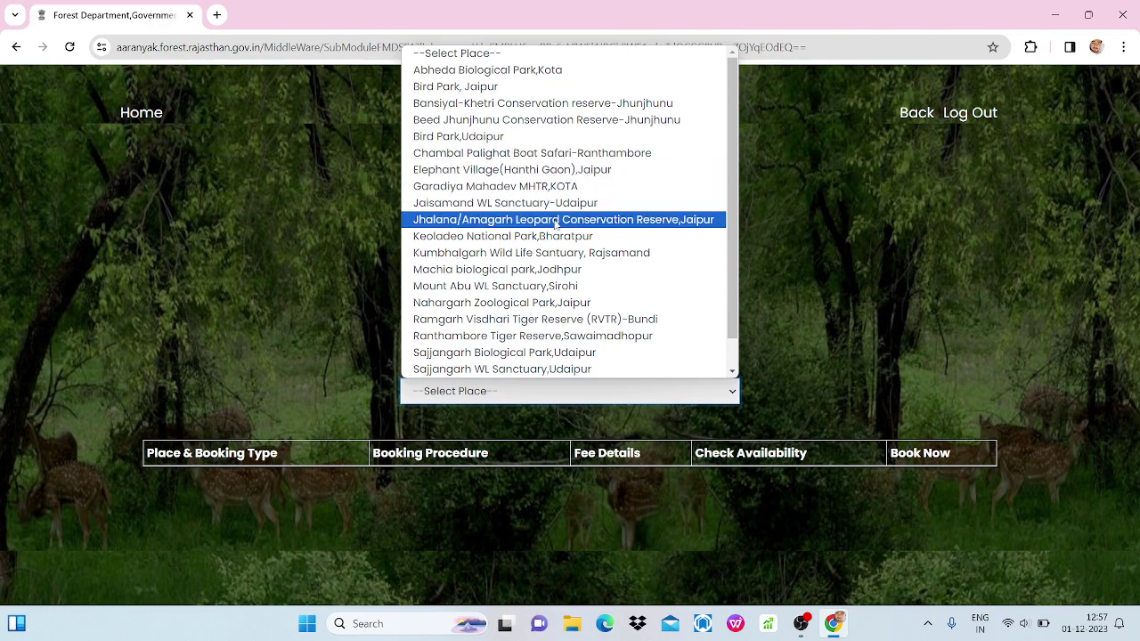
scroll(534, 219, "down", 1)
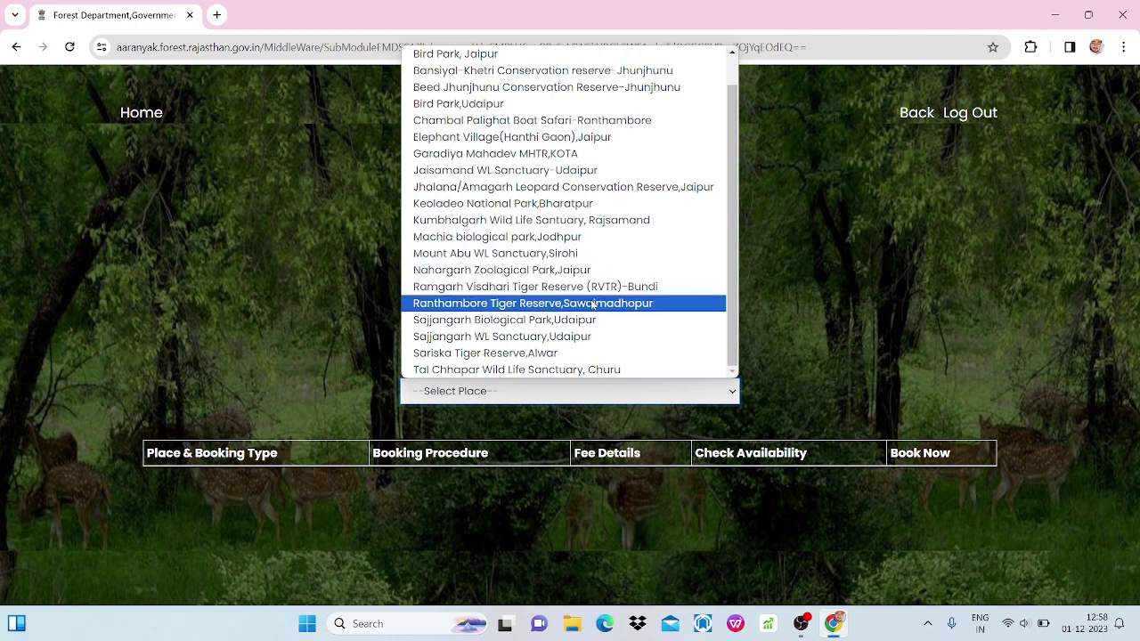
left_click(593, 305)
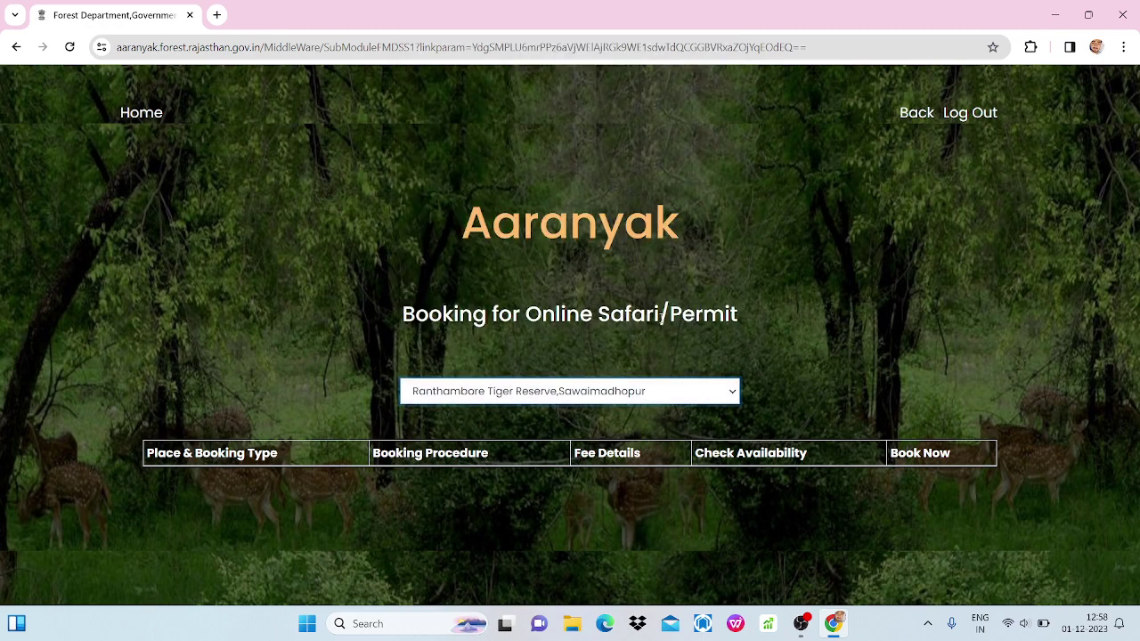
left_click(627, 394)
scroll(624, 356, "down", 1)
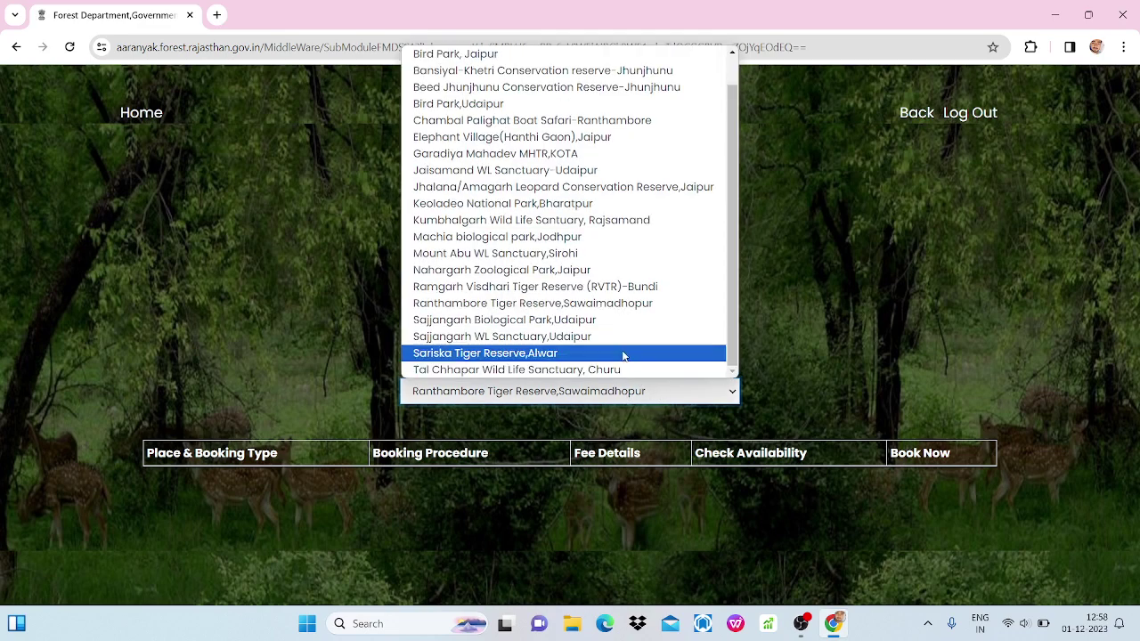
left_click(620, 304)
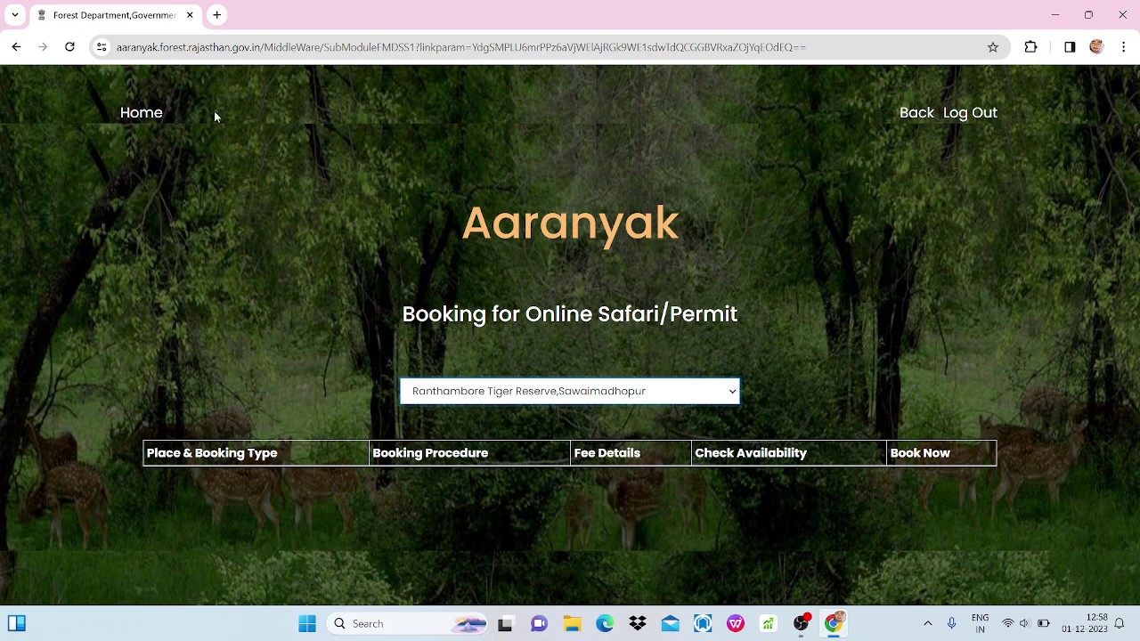
Reload the page, dismiss the notice, and reselect Ranthambore Tiger Reserve to list its booking types.
left_click(71, 48)
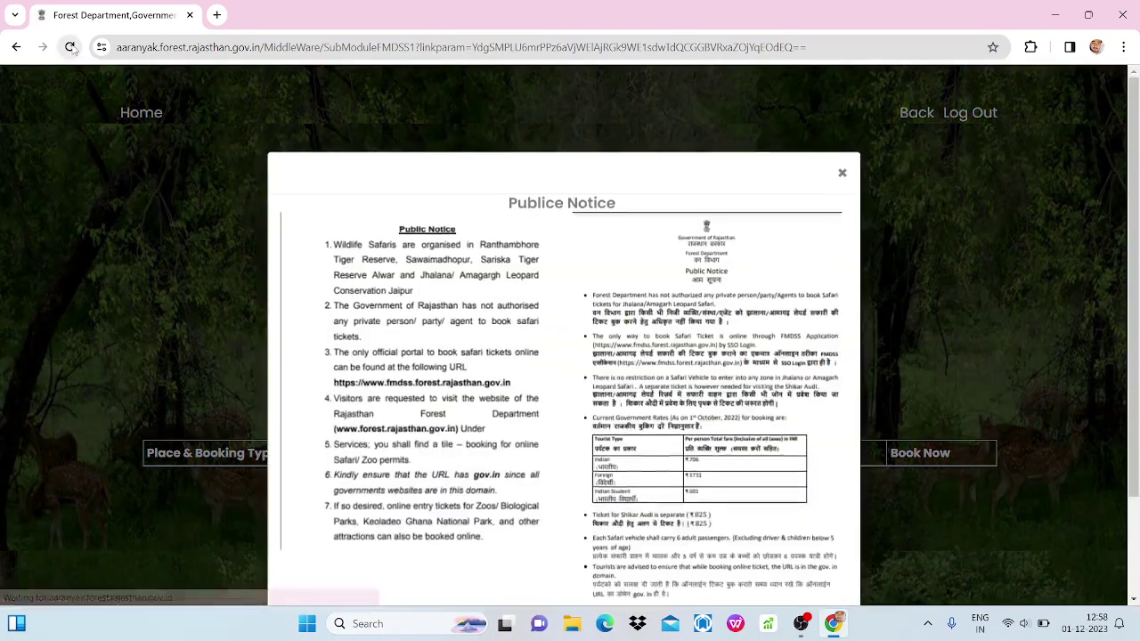
left_click(843, 181)
left_click(580, 399)
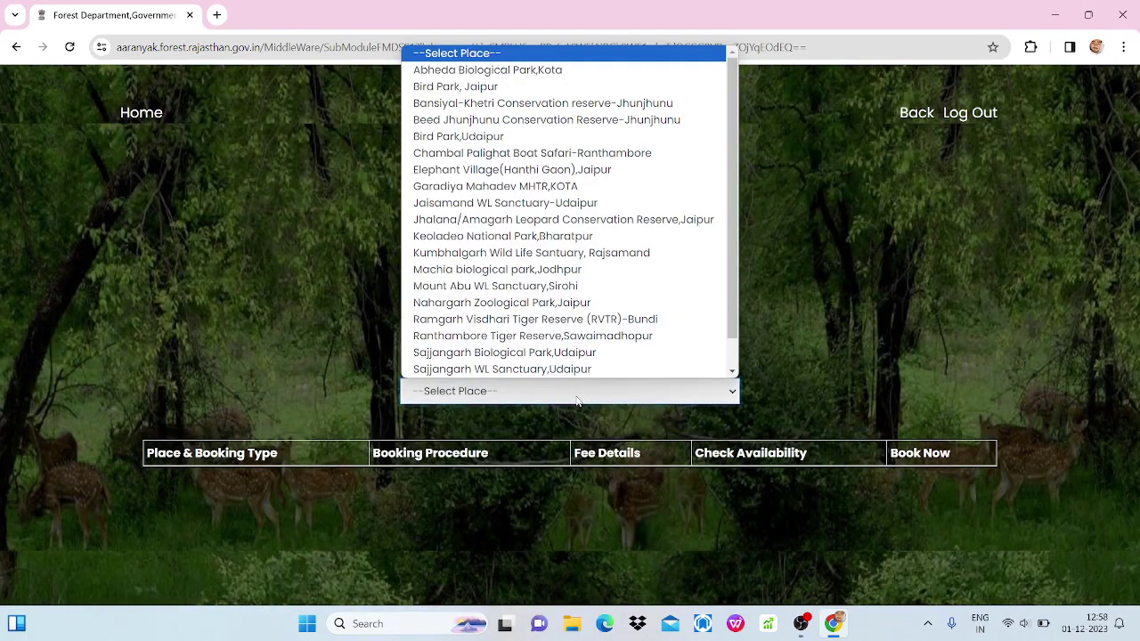
left_click(578, 336)
scroll(831, 389, "down", 1)
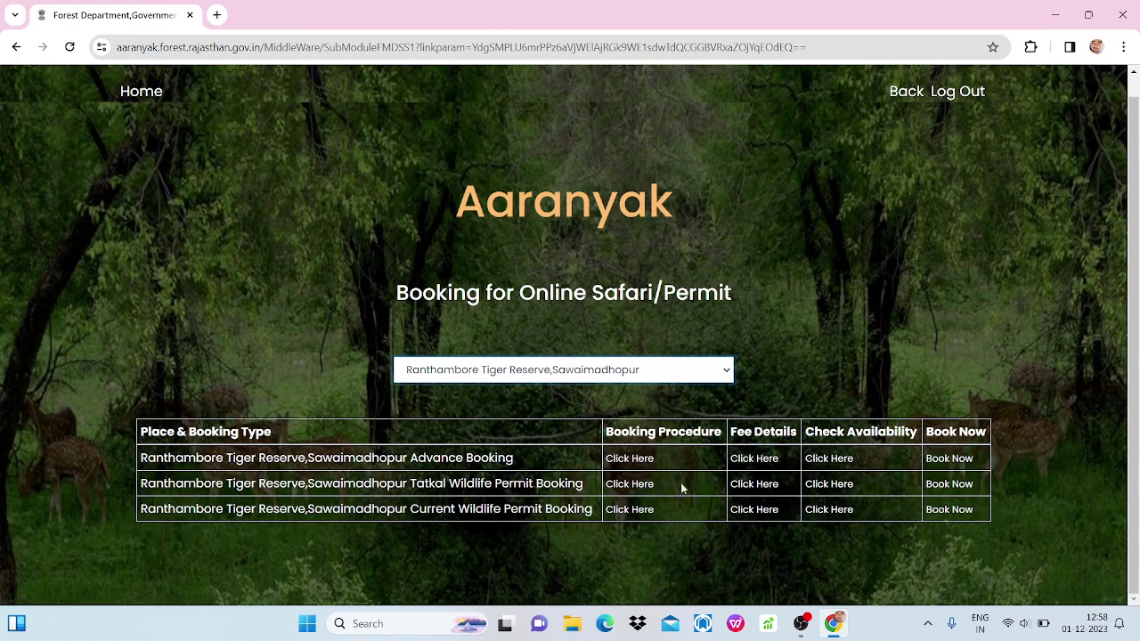
Check Ranthambore Advance Booking seat availability for 20 January 2024.
left_click(826, 460)
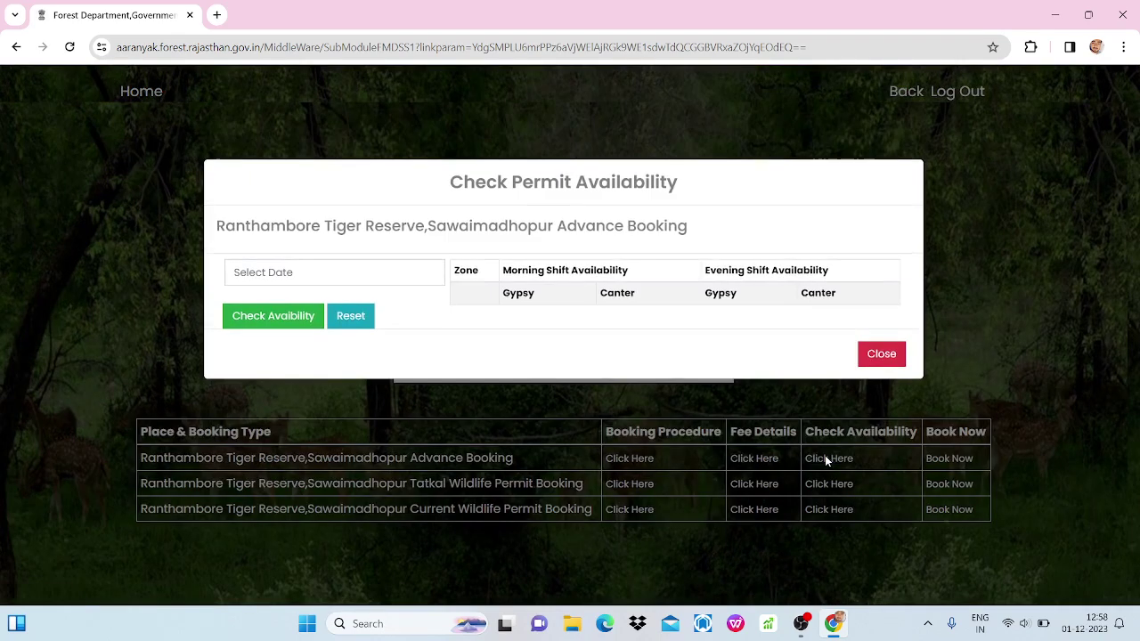
left_click(343, 276)
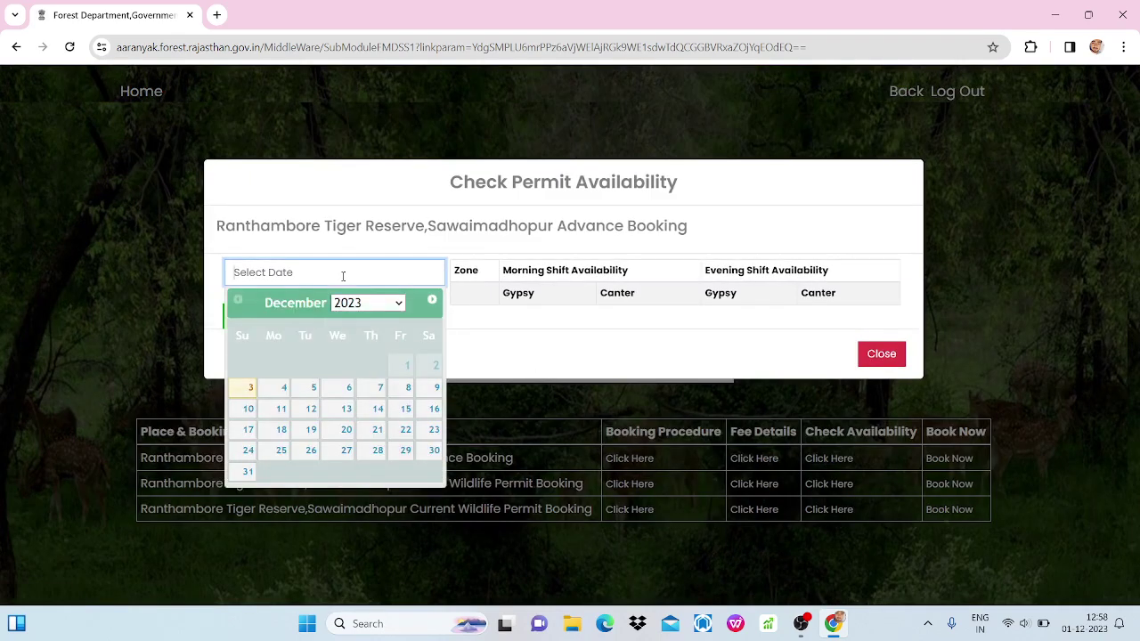
left_click(431, 299)
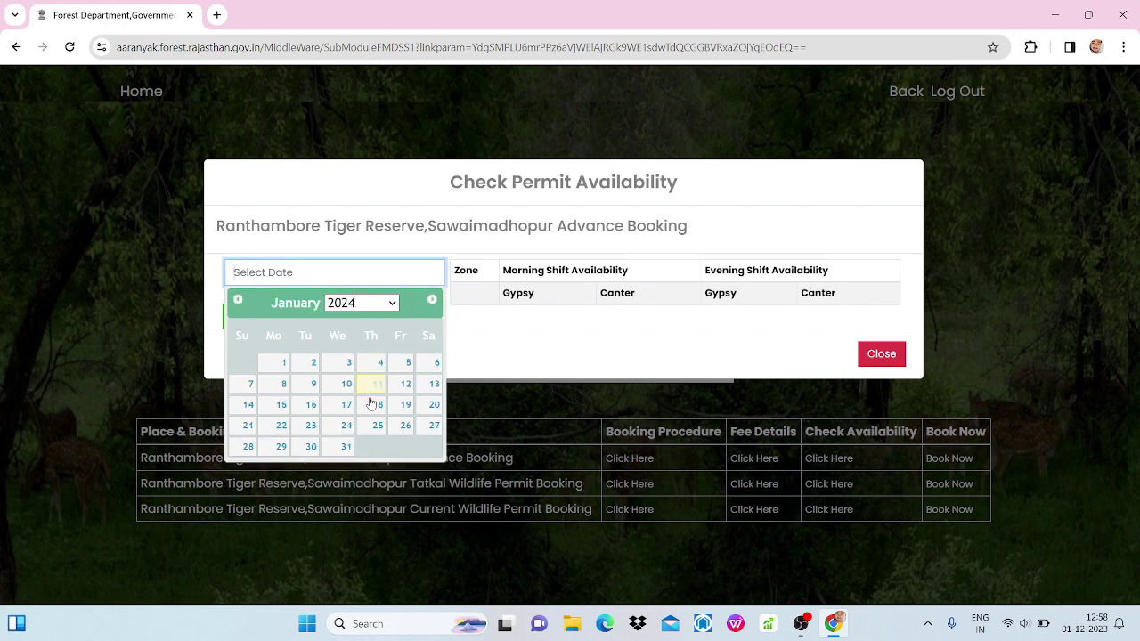
left_click(432, 409)
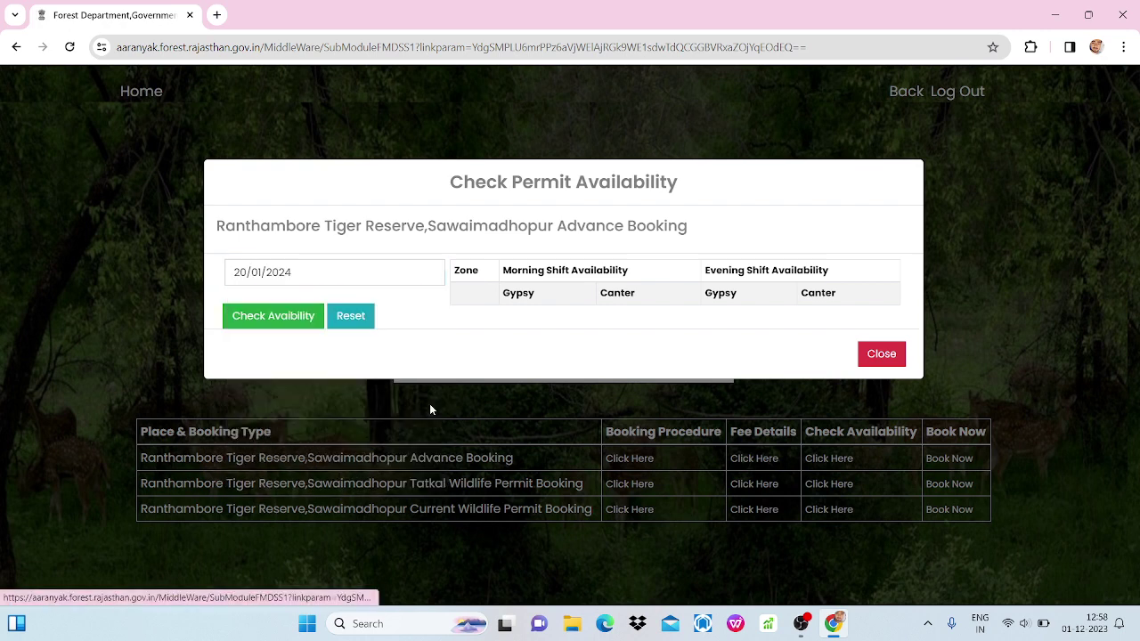
left_click(285, 328)
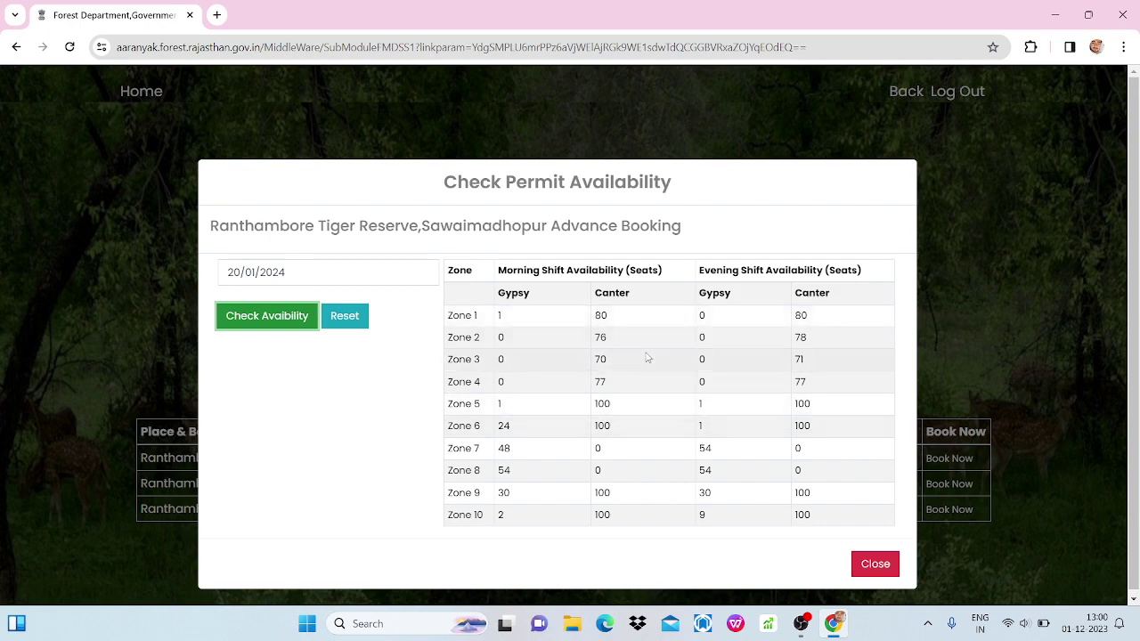
Close the zone-wise Gypsy and Canter availability results for 20/01/2024.
left_click(865, 565)
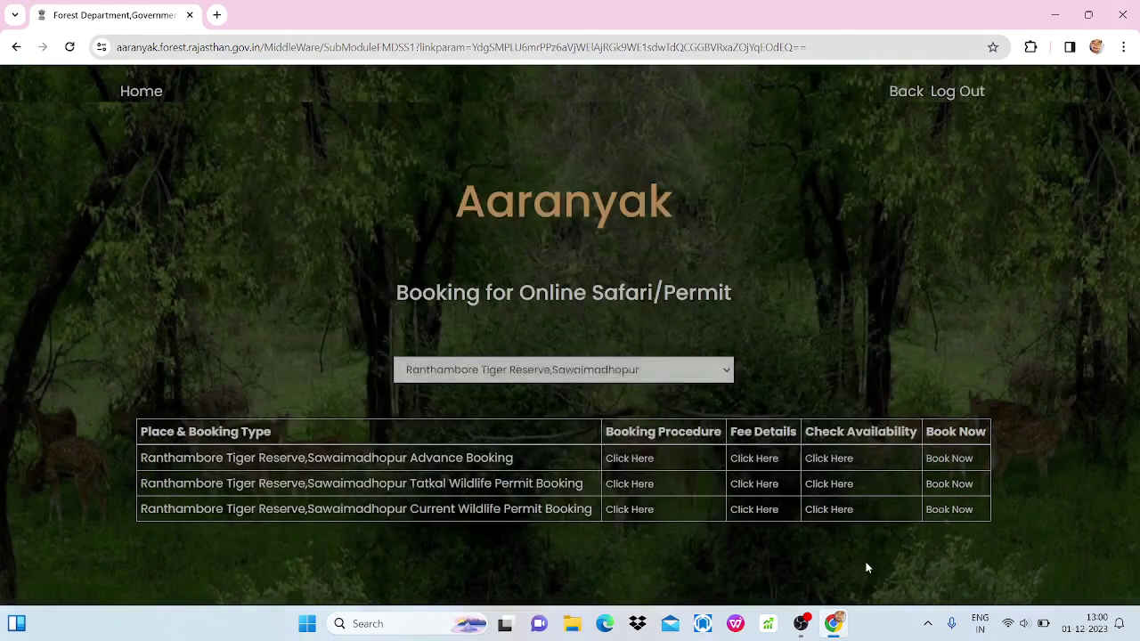
View the Advance Booking fee details (Gypsy 1322.00, Canter 806.00 for Indians), then close them.
left_click(743, 464)
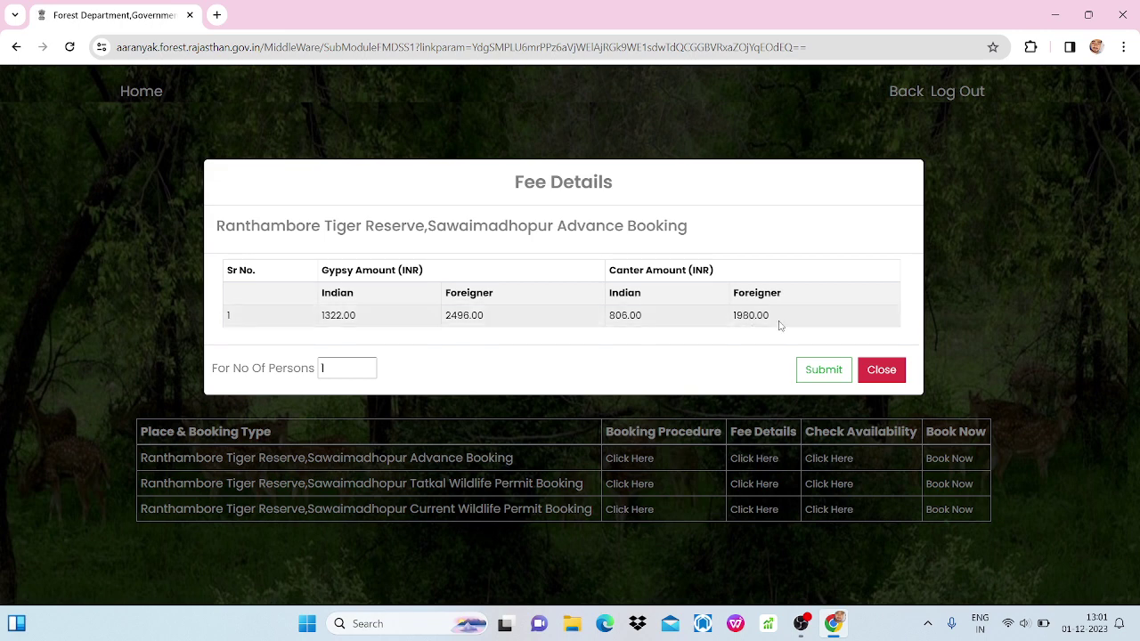
left_click(869, 369)
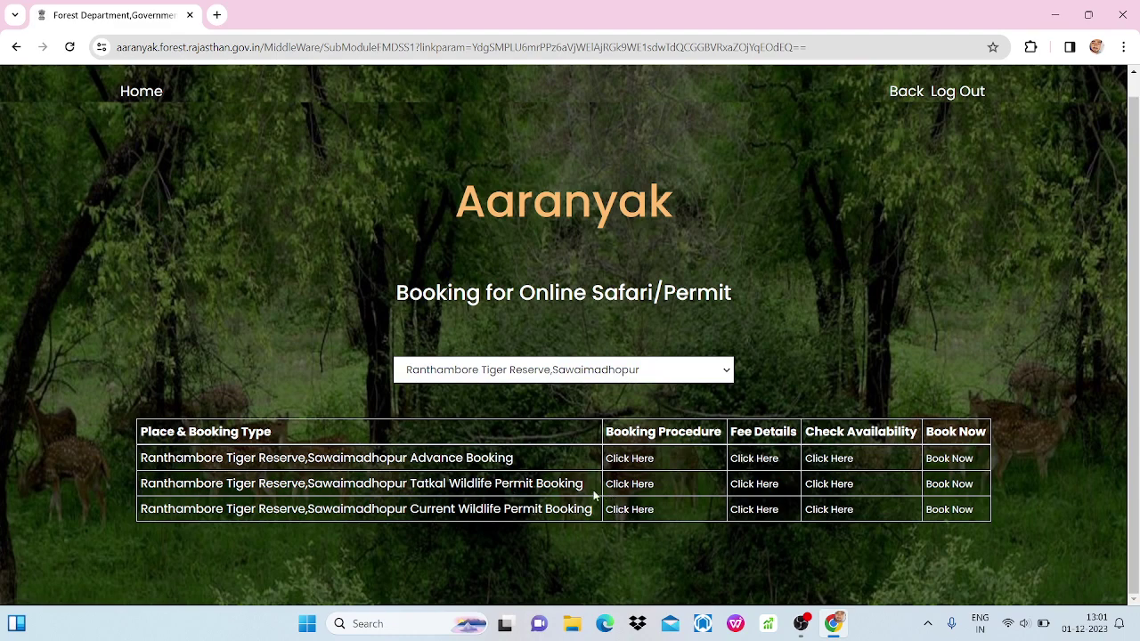
Check Tatkal Wildlife Permit seat availability for 07/12/2023, then close the results.
left_click(824, 487)
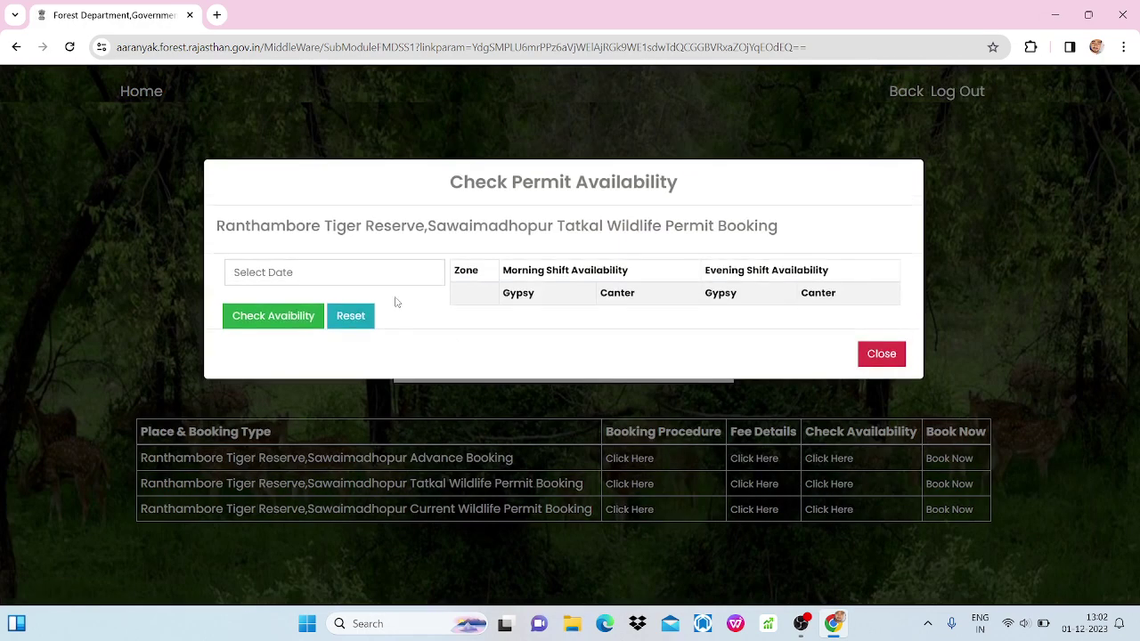
left_click(363, 283)
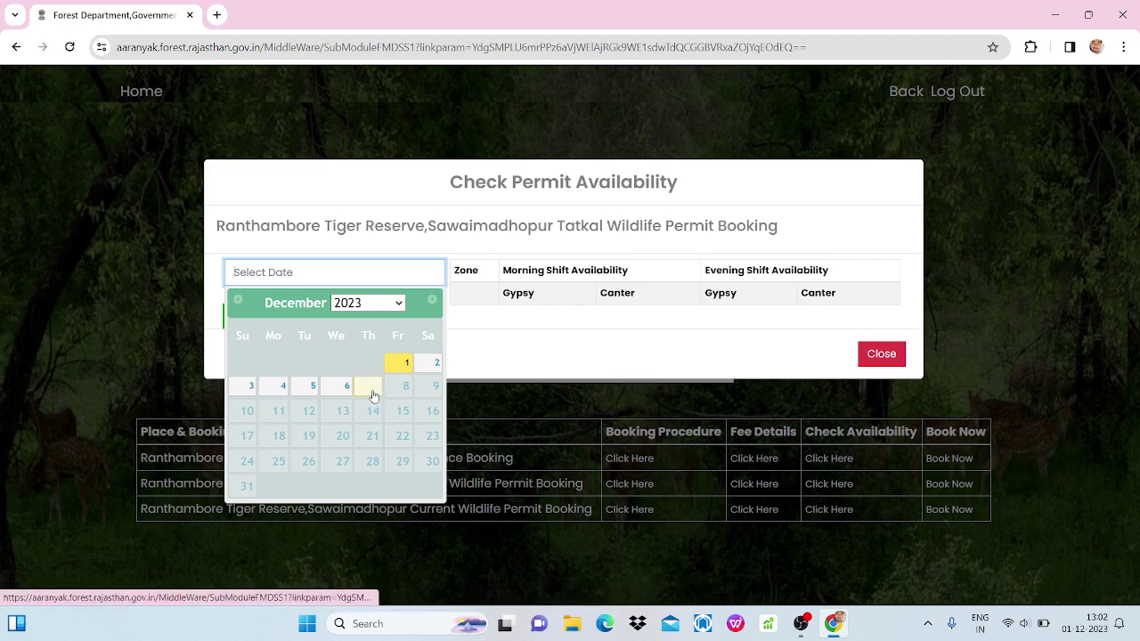
left_click(373, 395)
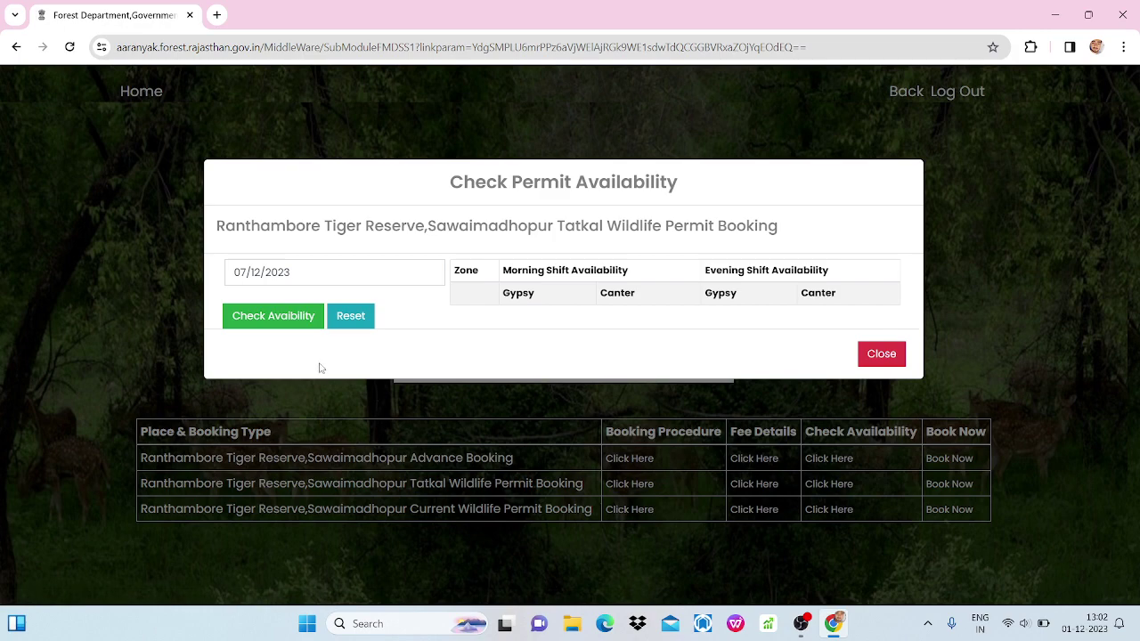
left_click(295, 321)
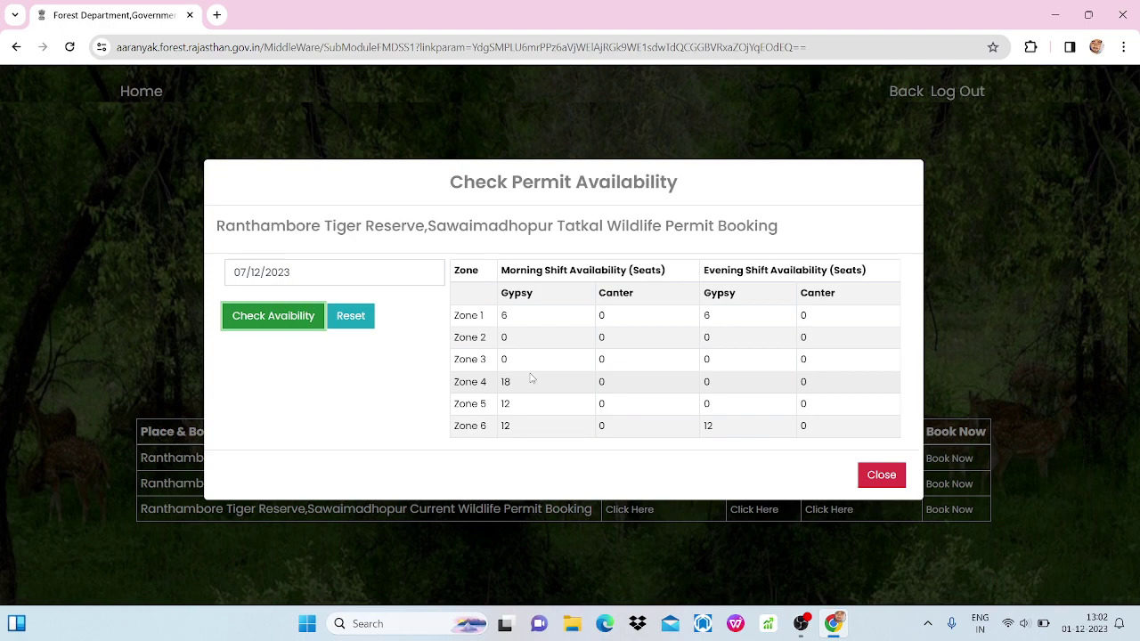
left_click(880, 476)
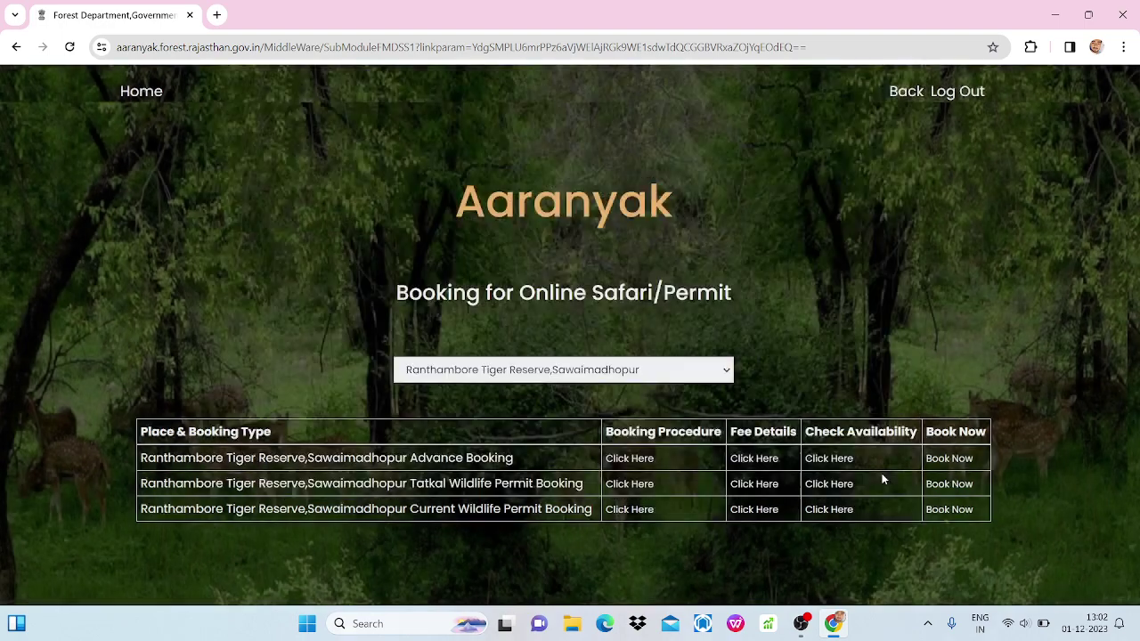
Review Tatkal fees (Gypsy 7932.00, Canter 16120.00, Tatkal charges 11000.00), then close them.
left_click(757, 484)
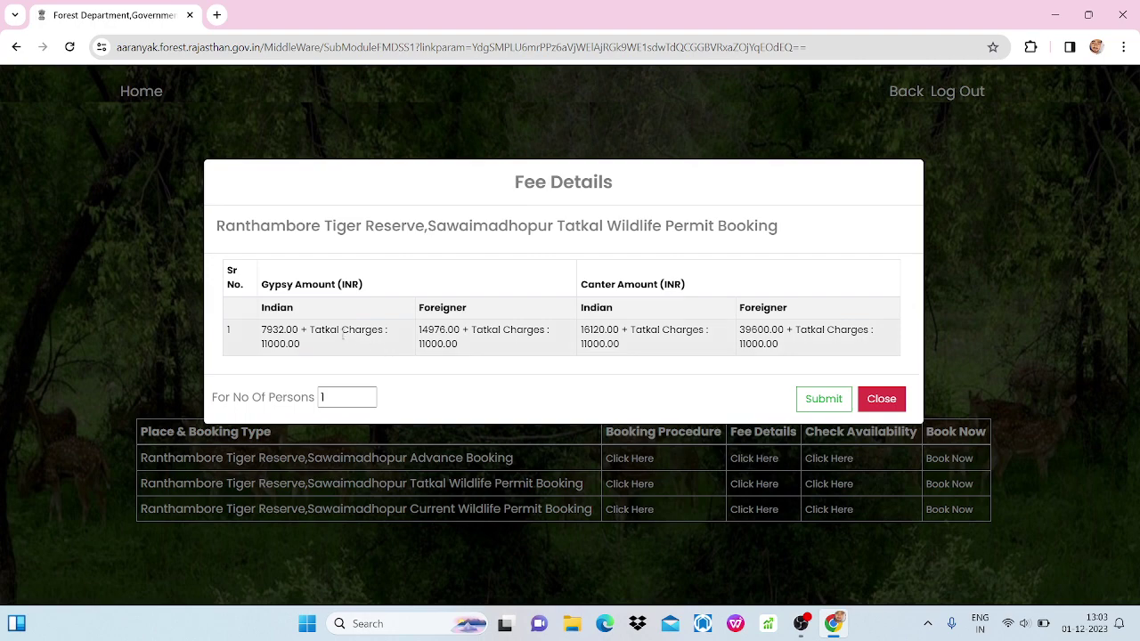
left_click(881, 399)
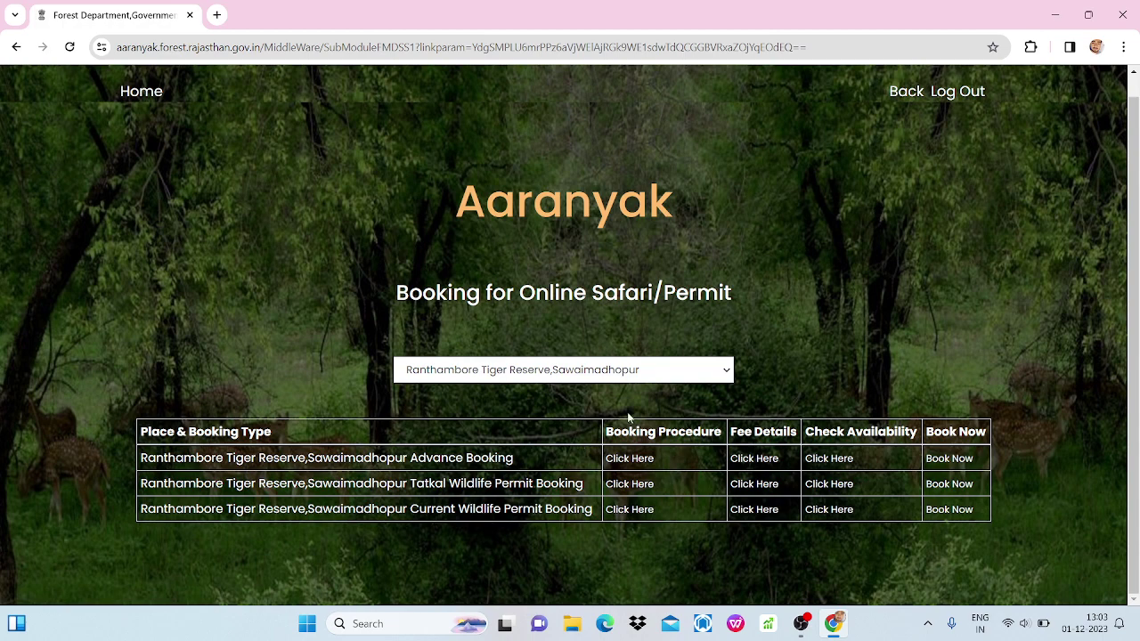
Check Current permit zone seats for 02/12/2023: morning Canter only in zones 6, 9, 10.
left_click(838, 509)
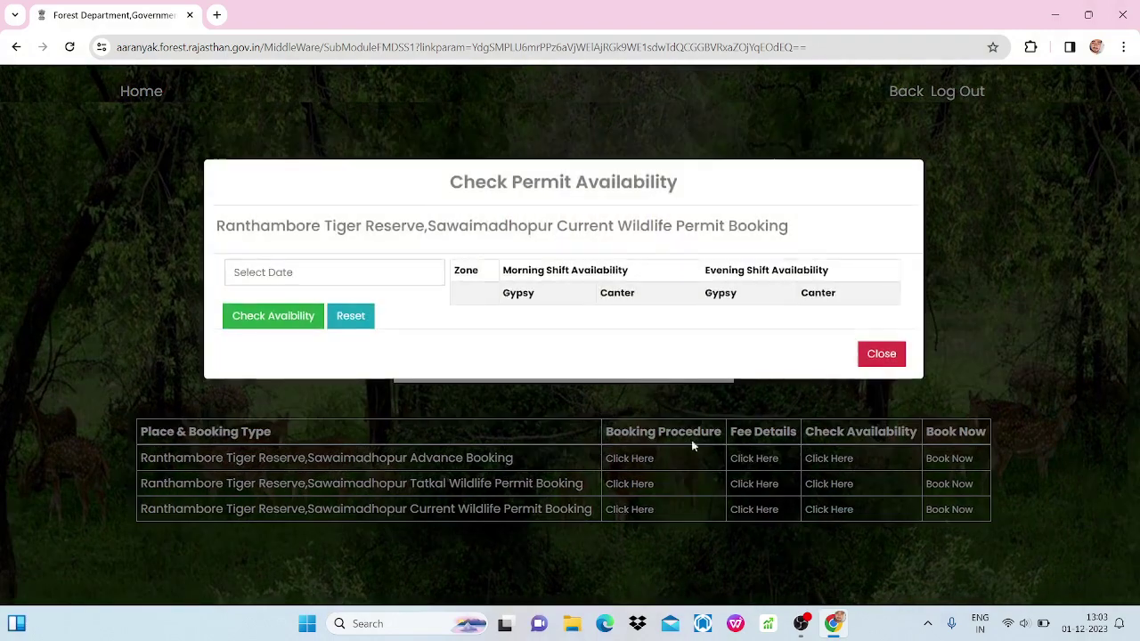
left_click(402, 280)
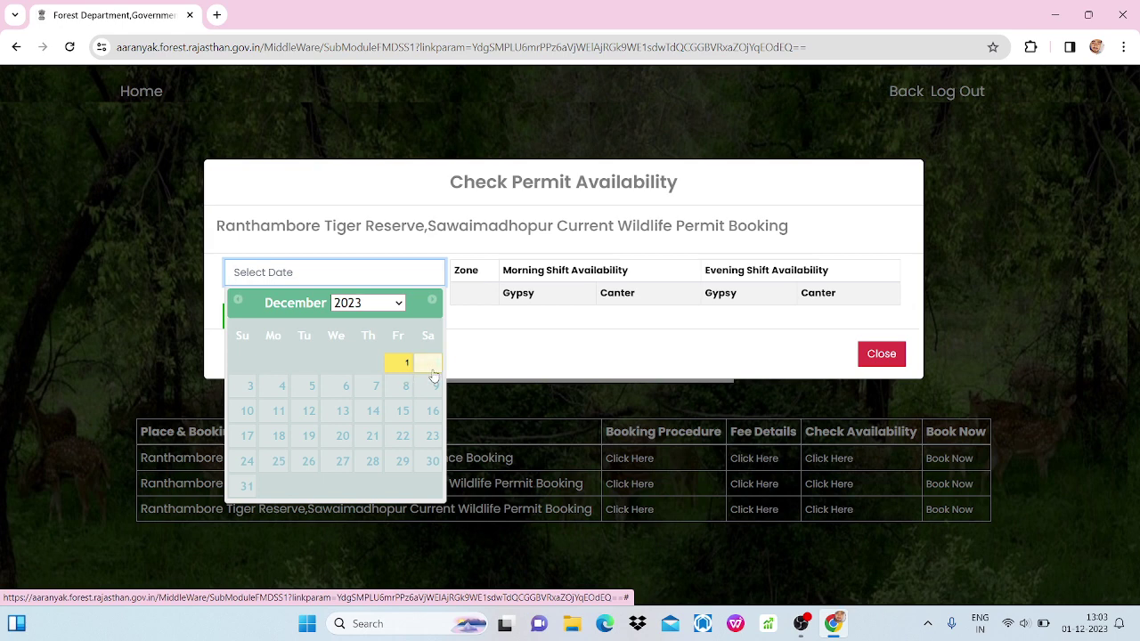
left_click(434, 367)
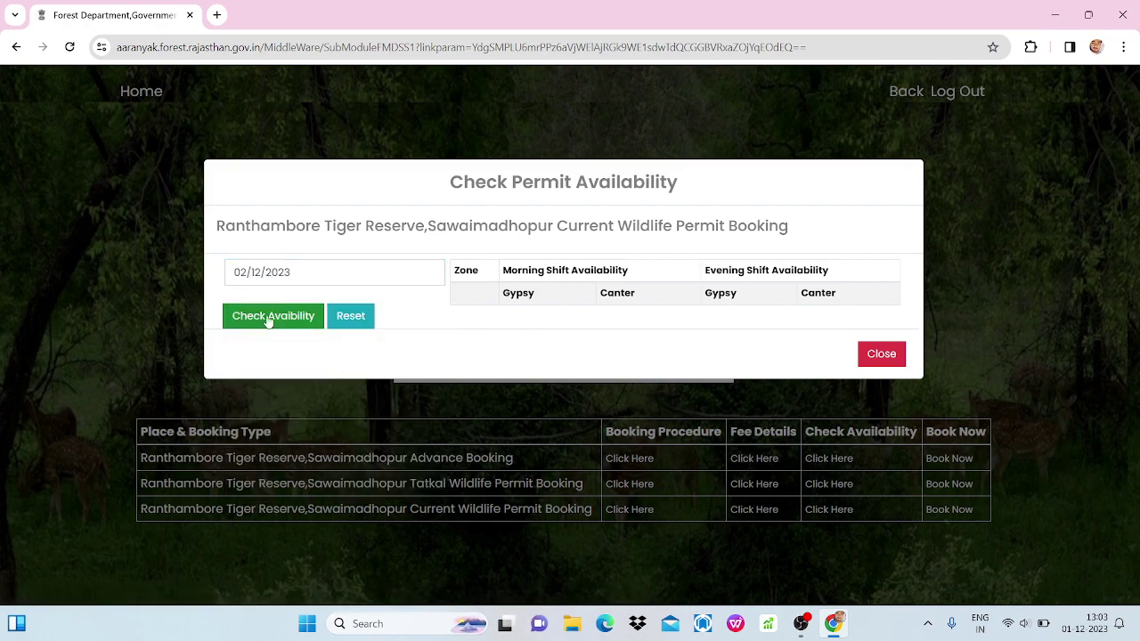
left_click(267, 317)
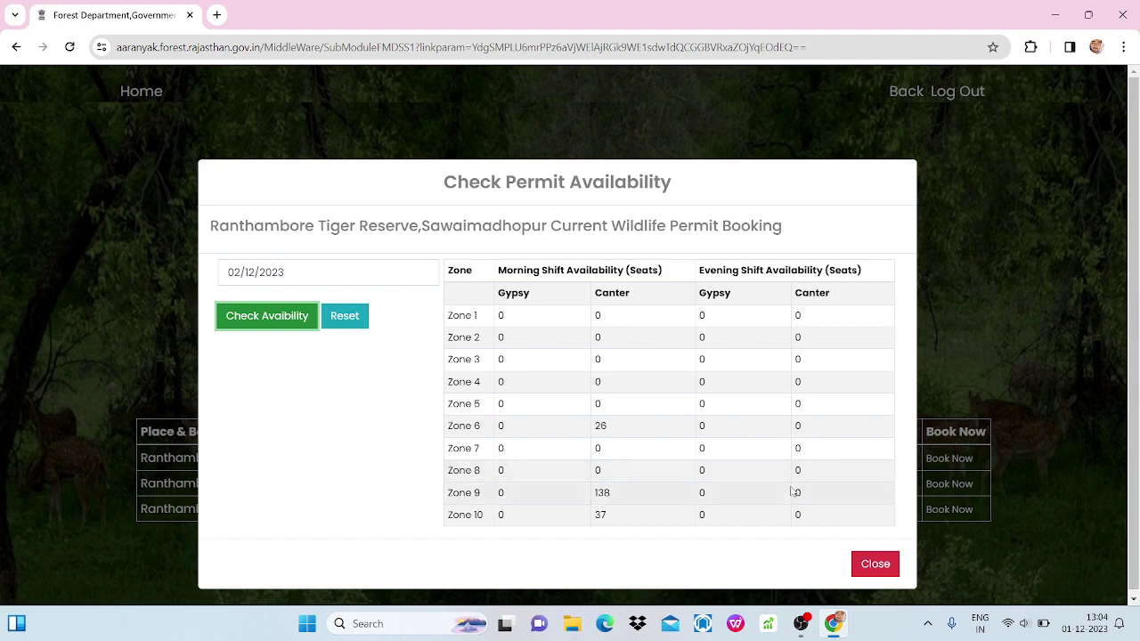
left_click(863, 570)
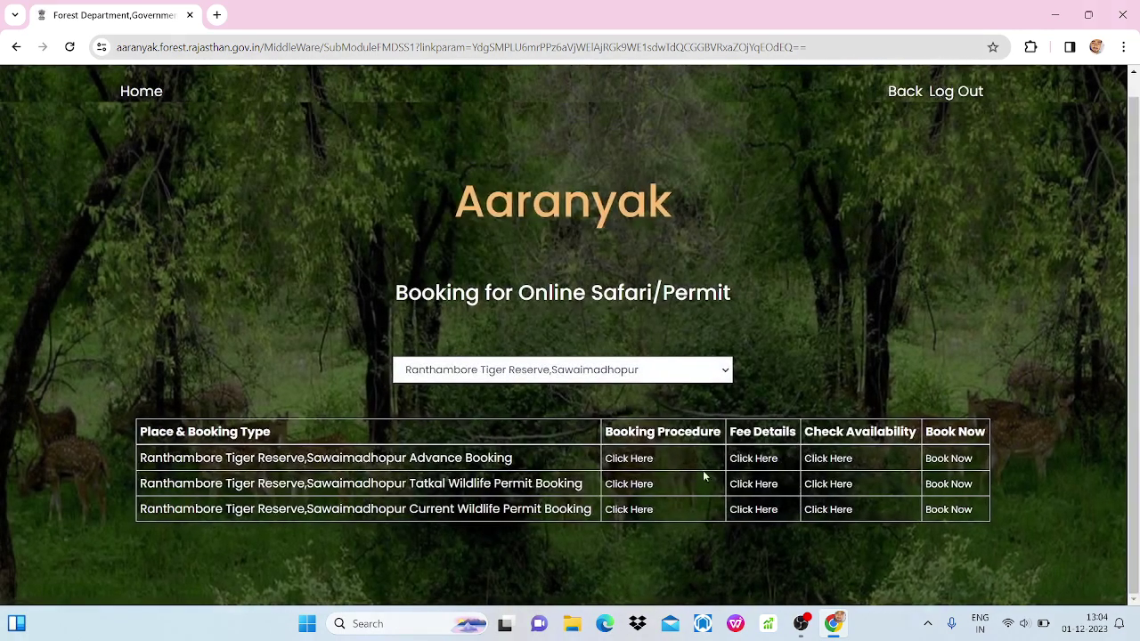
Start a Ranthambore permit booking, confirm an existing RajSSOID, and dismiss the booking notice.
left_click(950, 459)
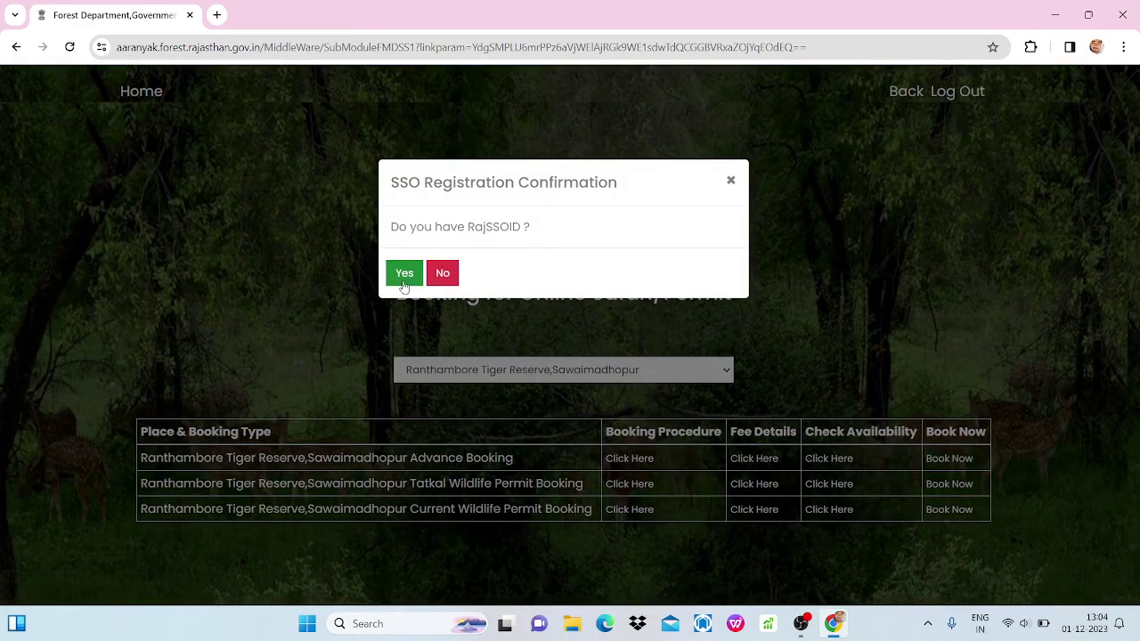
left_click(401, 268)
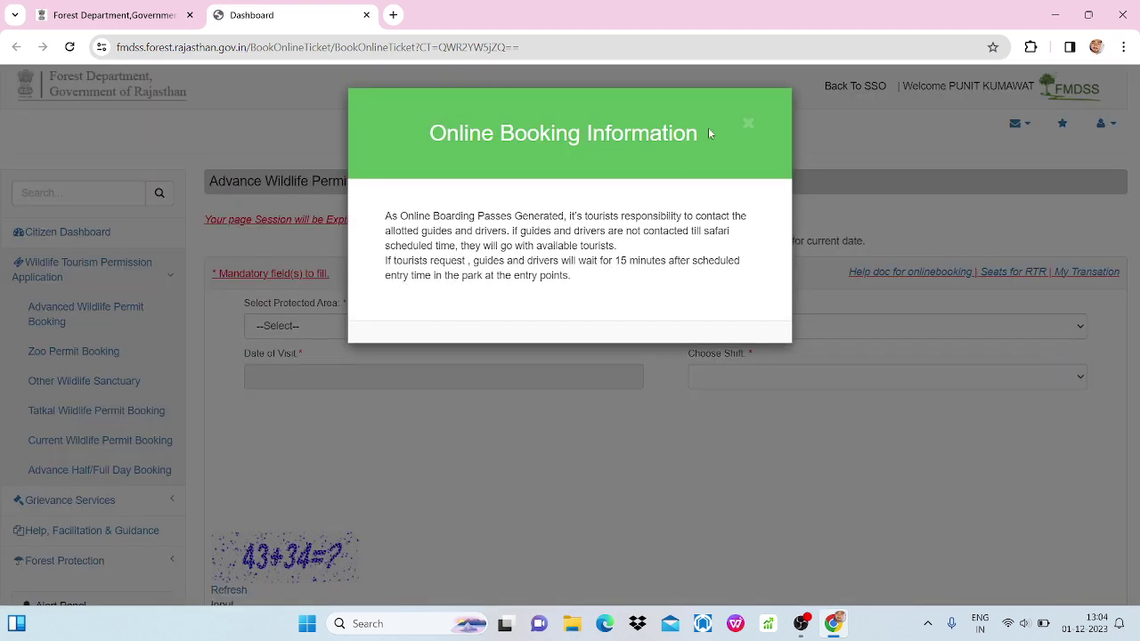
left_click(749, 124)
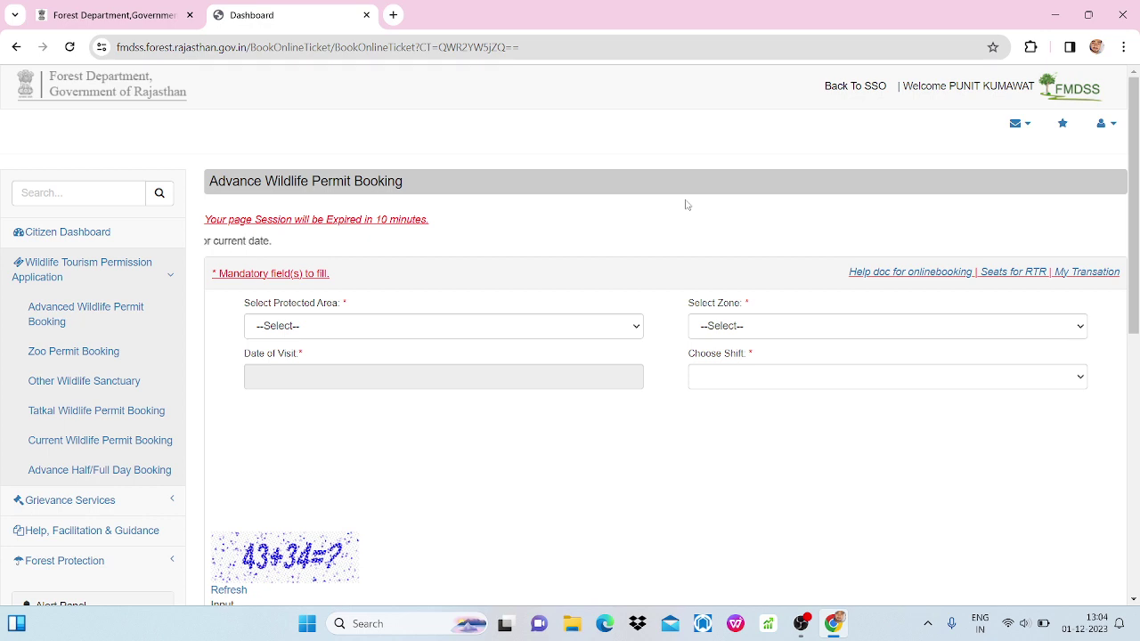
Choose Ranthambore National Park - Sawai Madhopur as protected area and Zone 6 as zone.
left_click(567, 322)
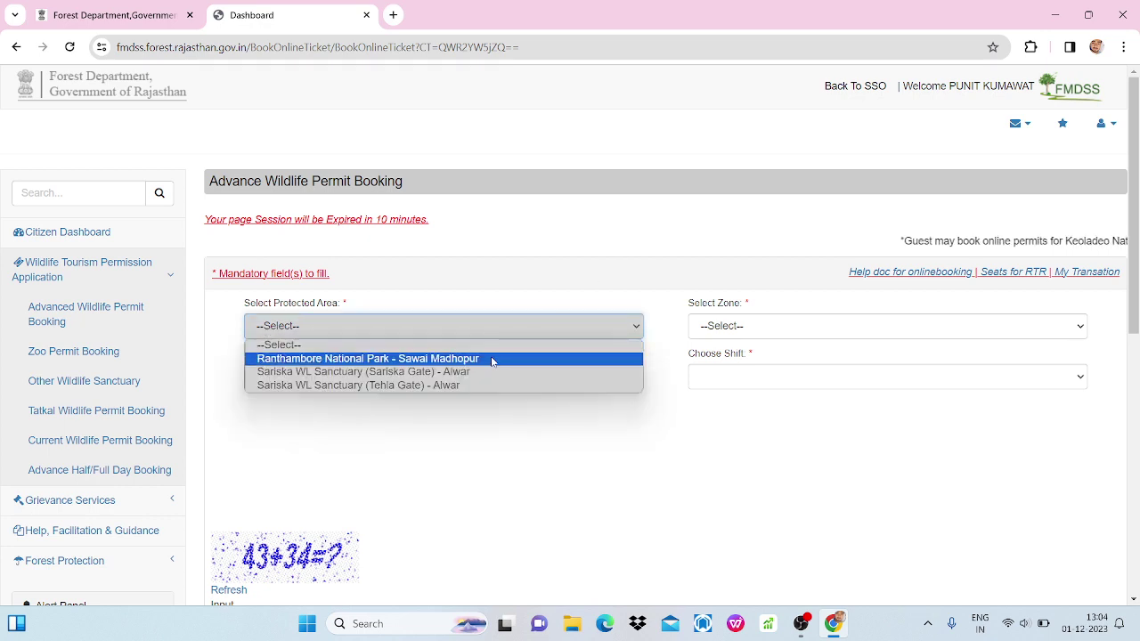
left_click(494, 360)
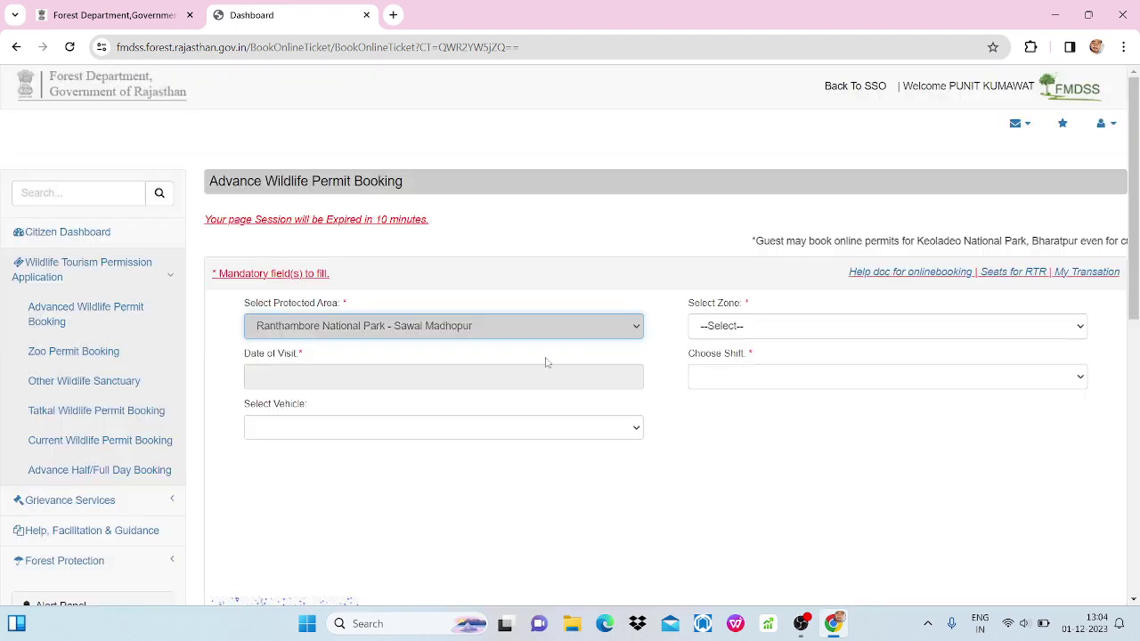
left_click(734, 331)
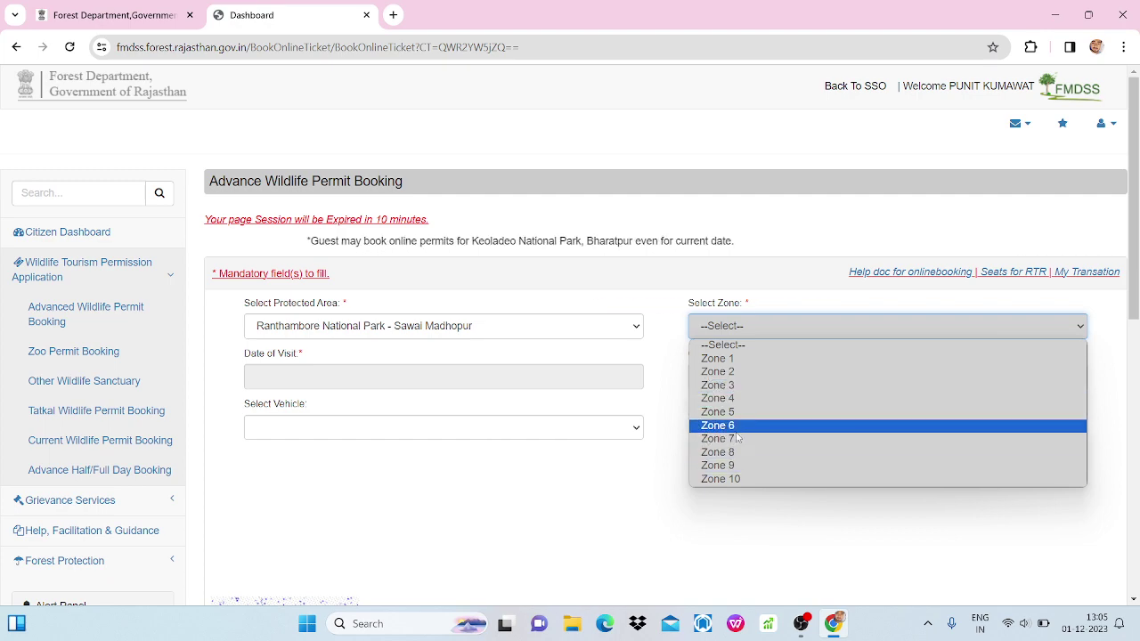
left_click(720, 425)
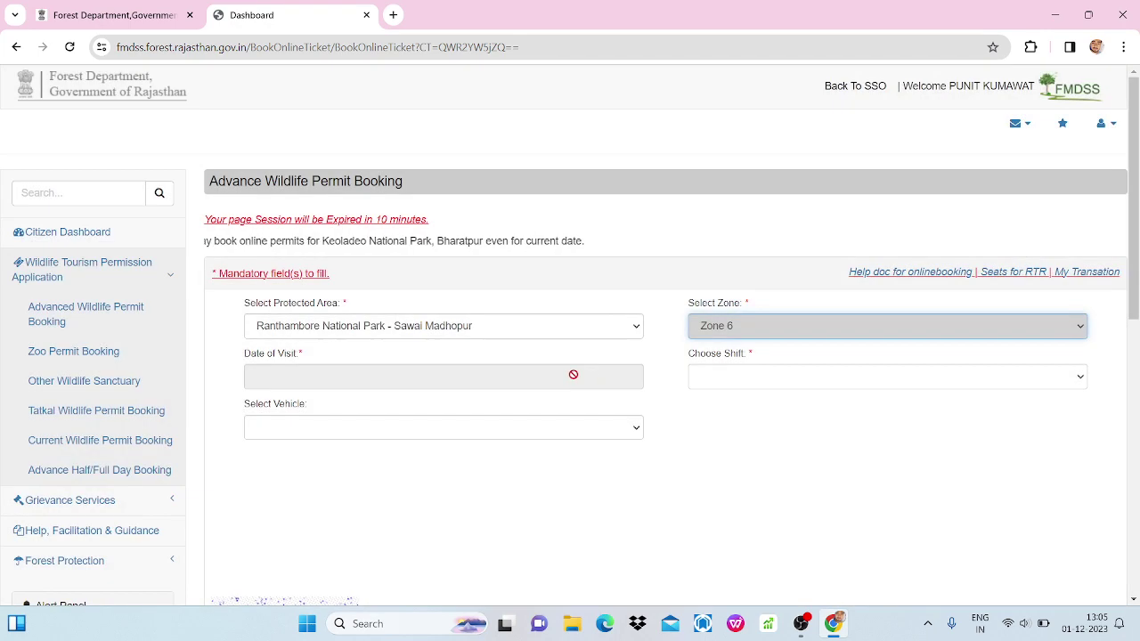
left_click(572, 375)
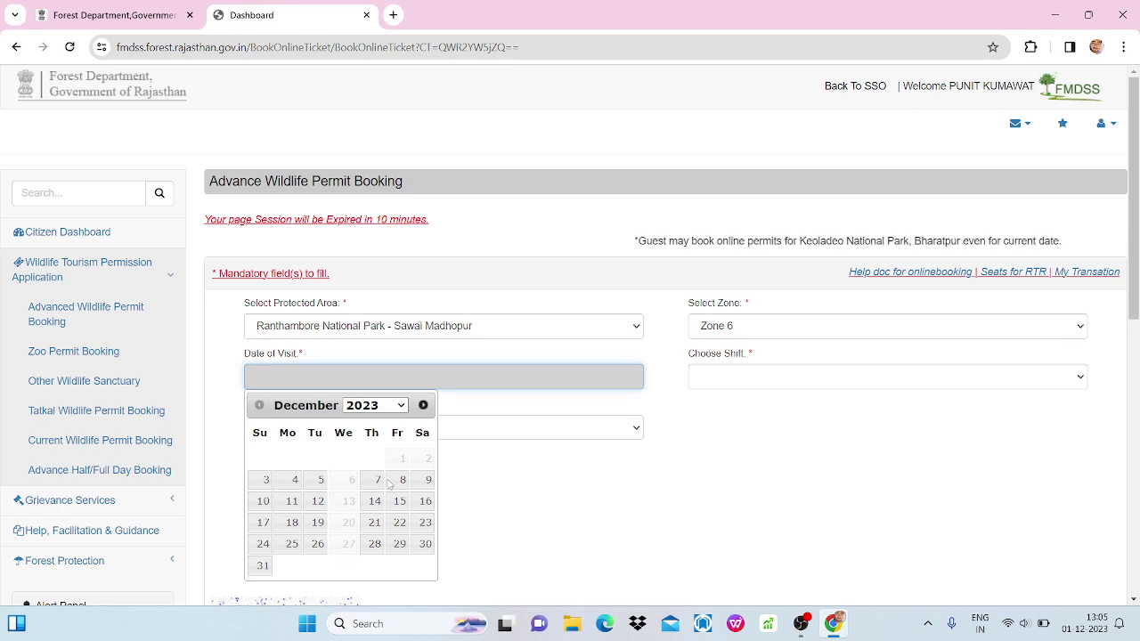
Switch the zone to Zone 5 and set the date of visit to 22/12/2023.
left_click(754, 329)
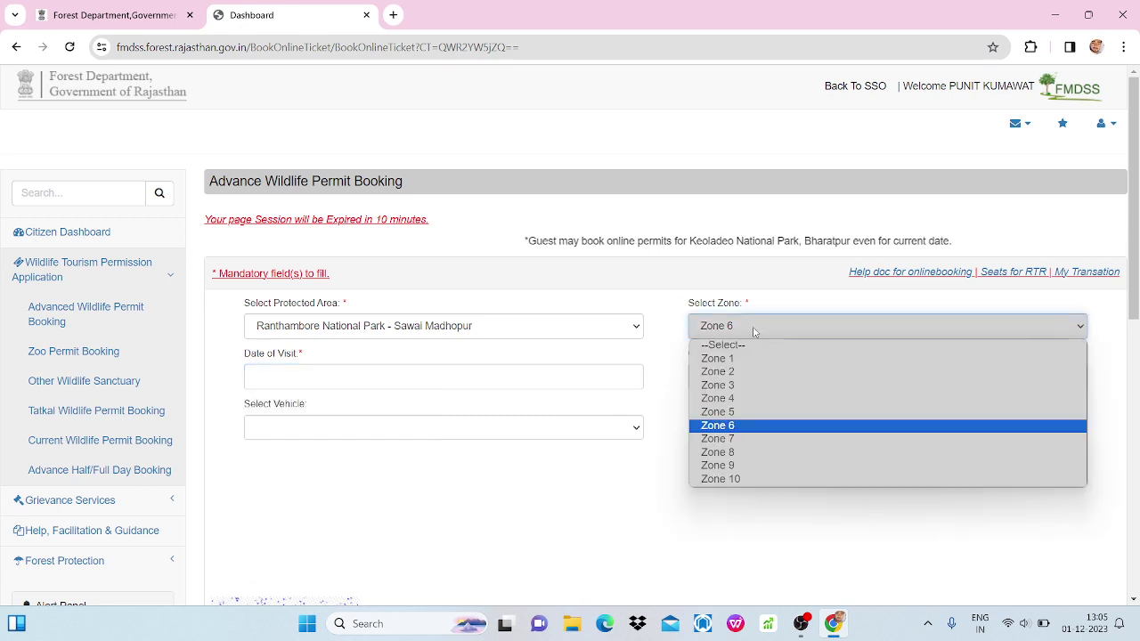
left_click(717, 411)
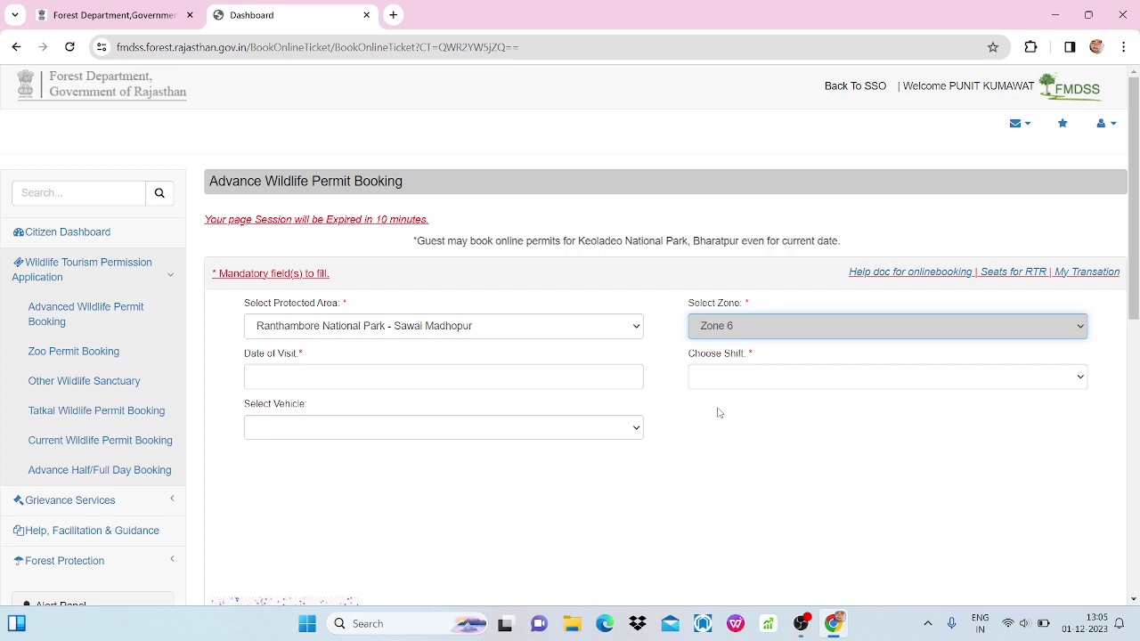
left_click(547, 374)
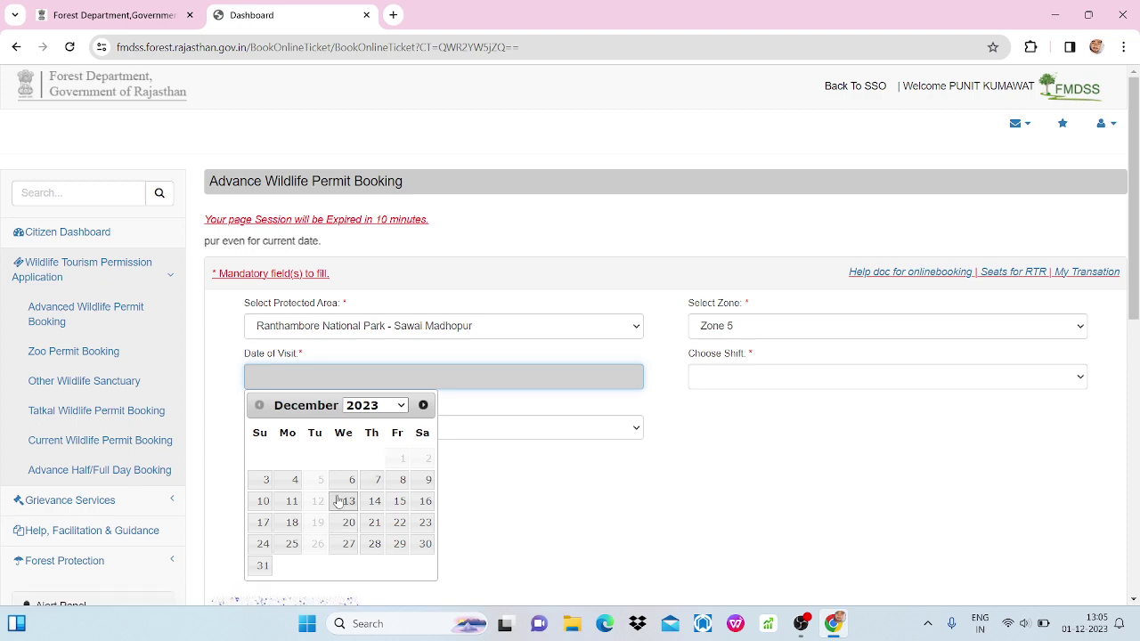
left_click(400, 523)
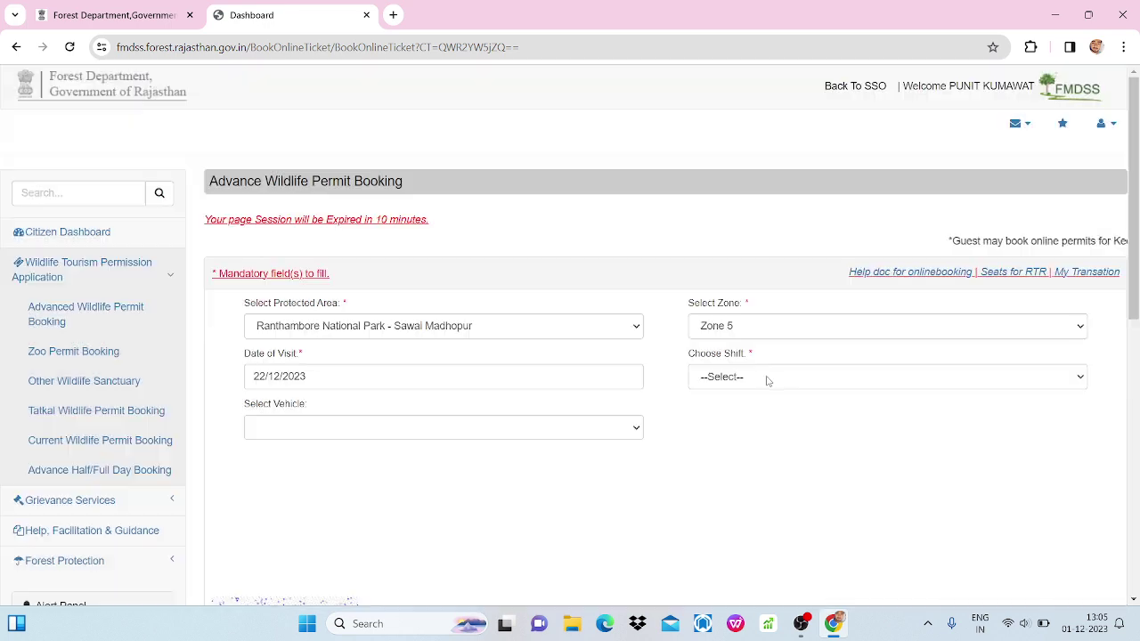
left_click(765, 376)
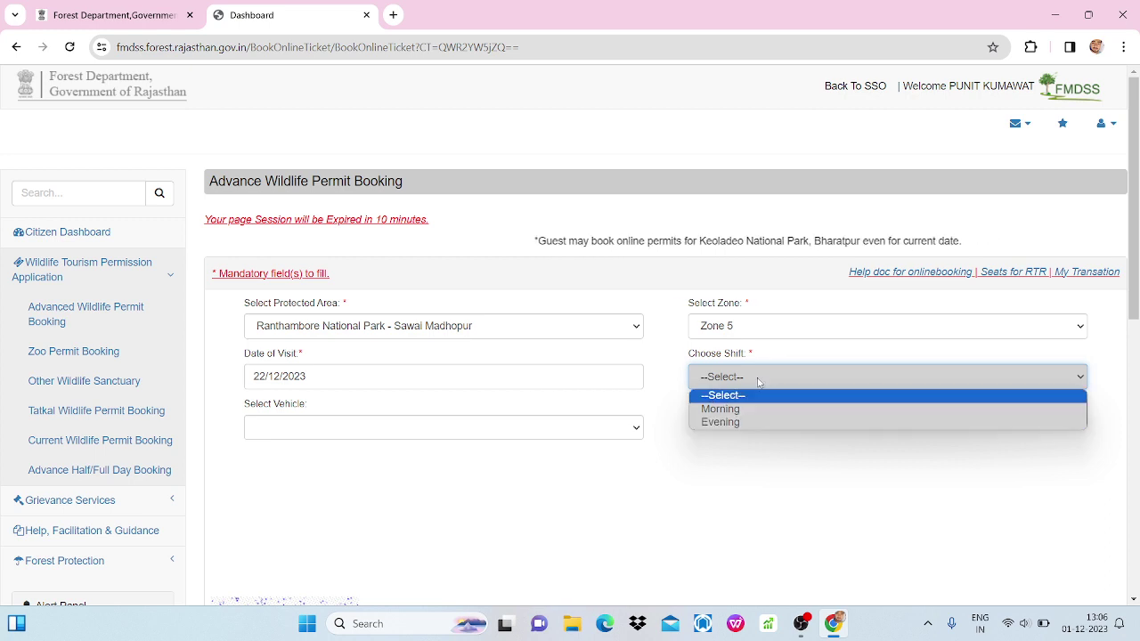
Select the Morning shift and Gypsy vehicle, then check permit availability (WL/6).
left_click(745, 410)
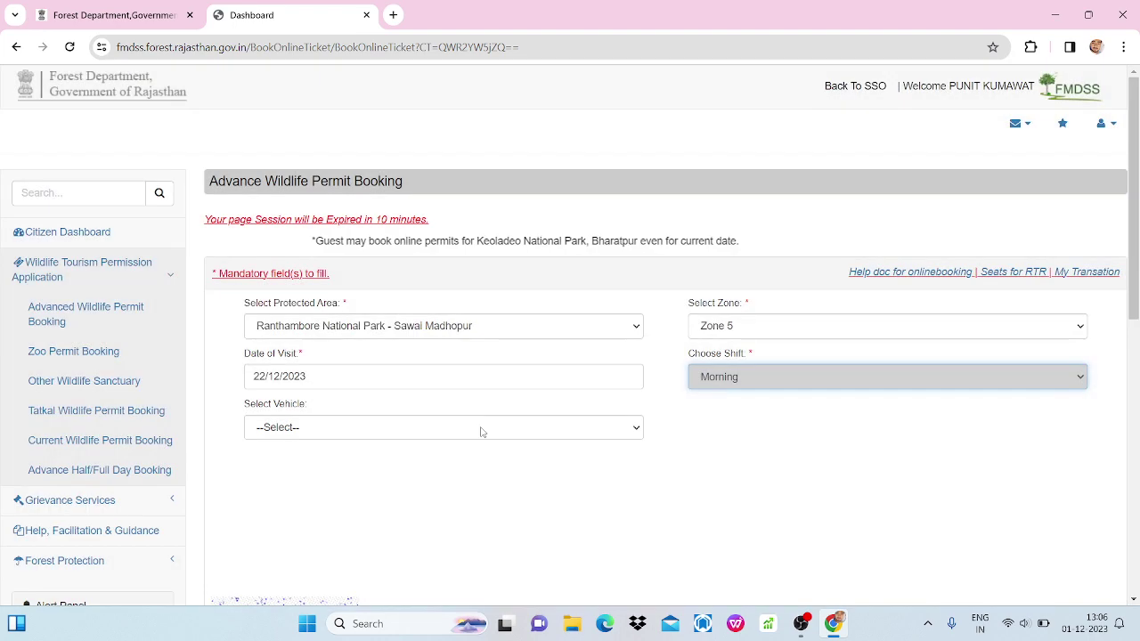
left_click(478, 428)
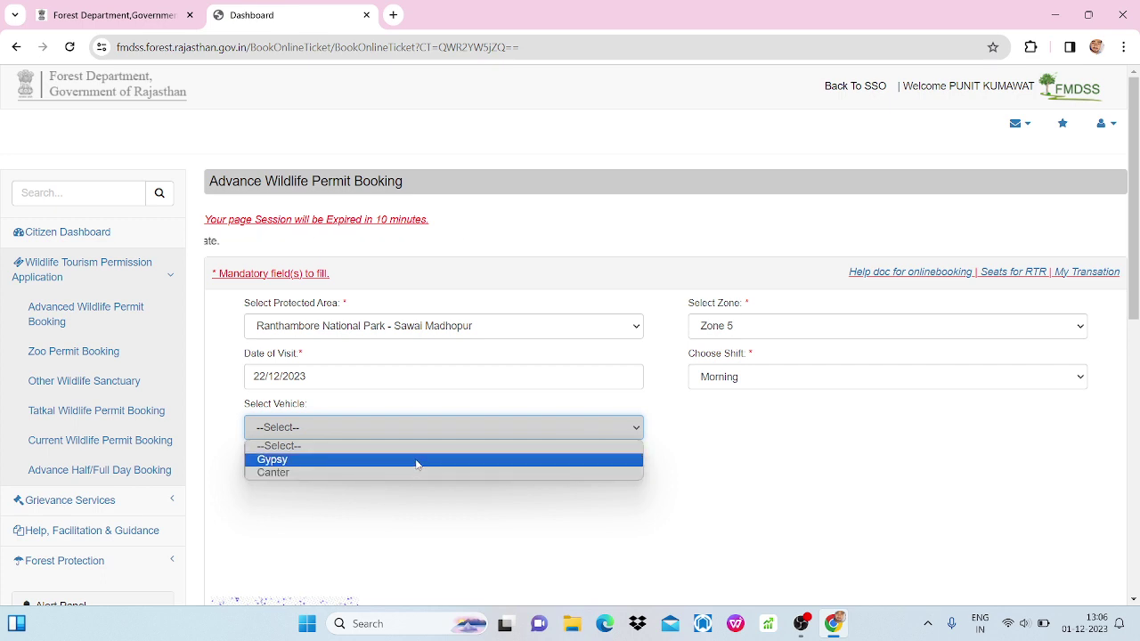
left_click(416, 459)
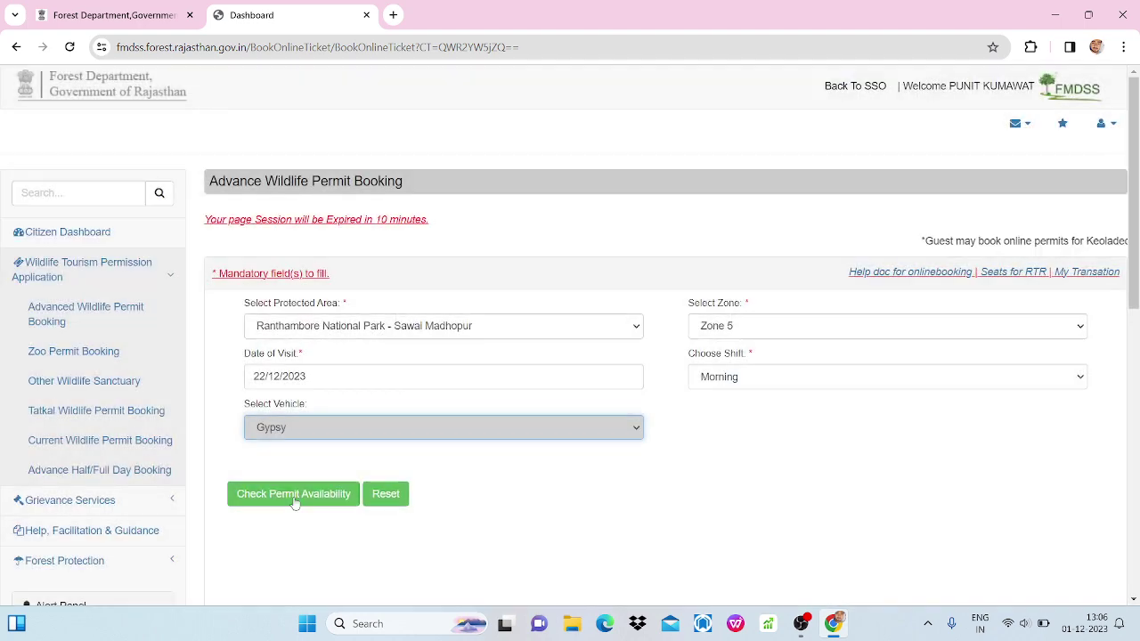
left_click(293, 495)
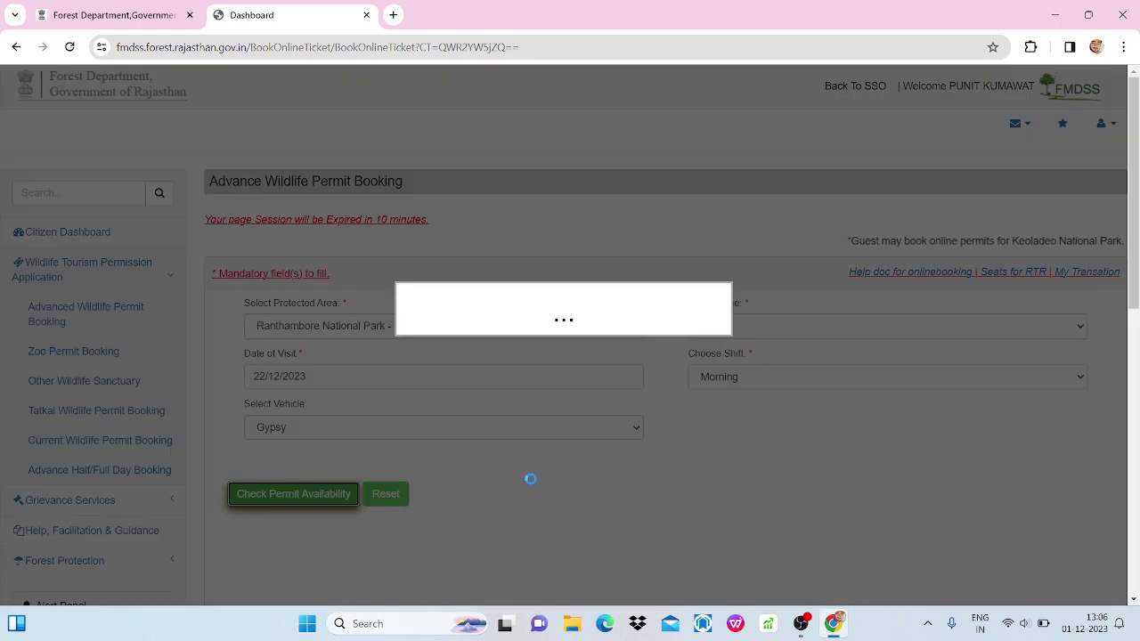
scroll(532, 480, "down", 3)
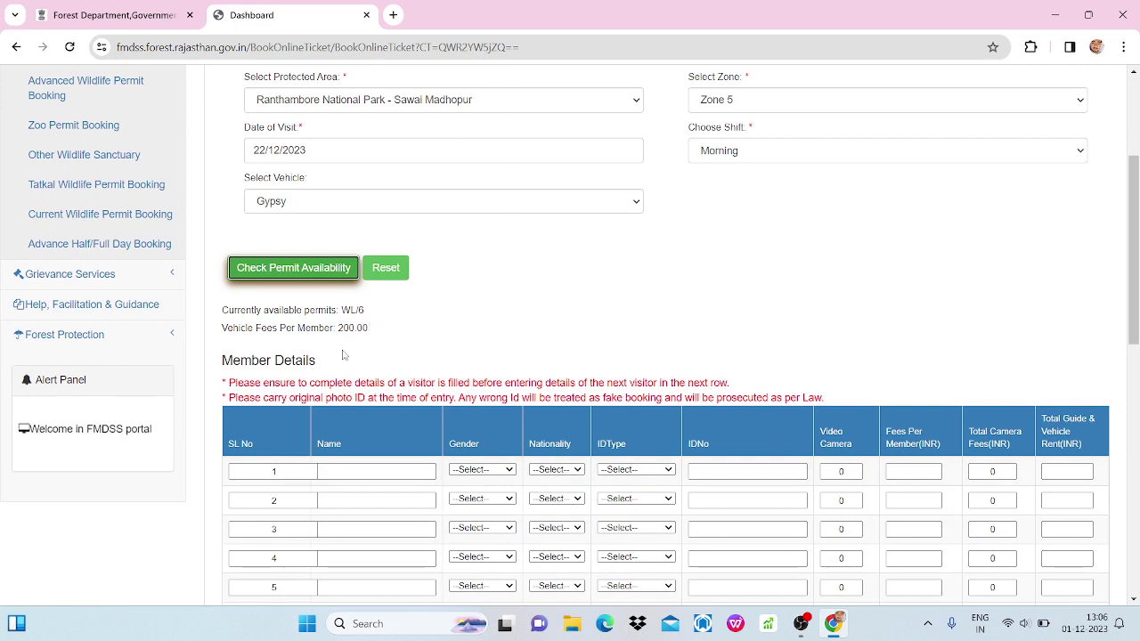
Enter the first visitor's name, with gender Male and nationality Indian.
scroll(384, 414, "down", 2)
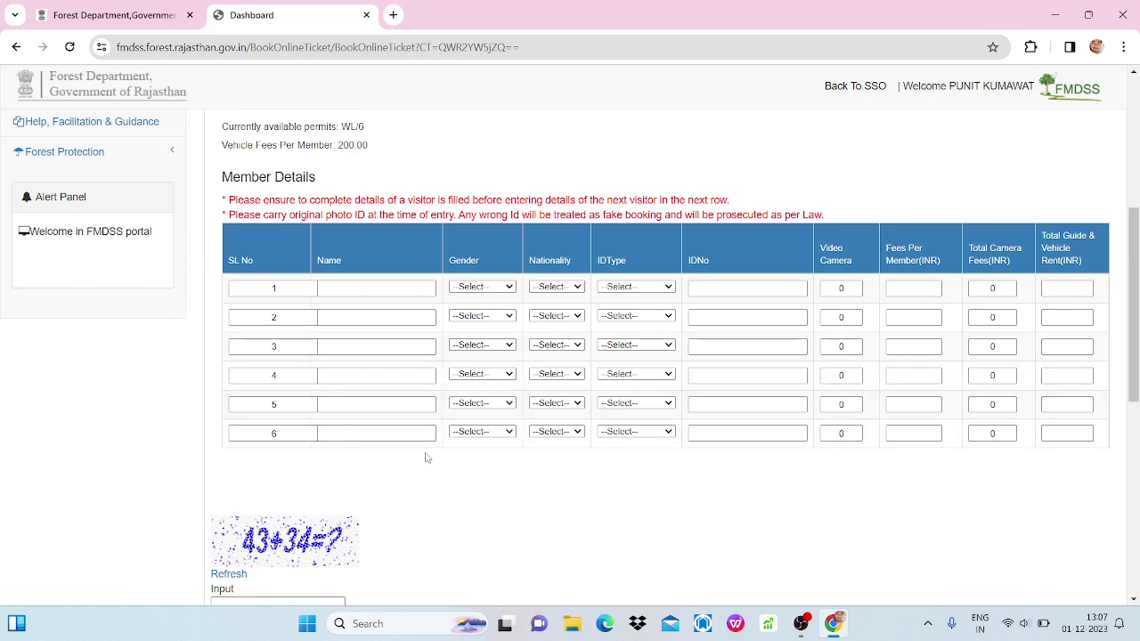
left_click(333, 288)
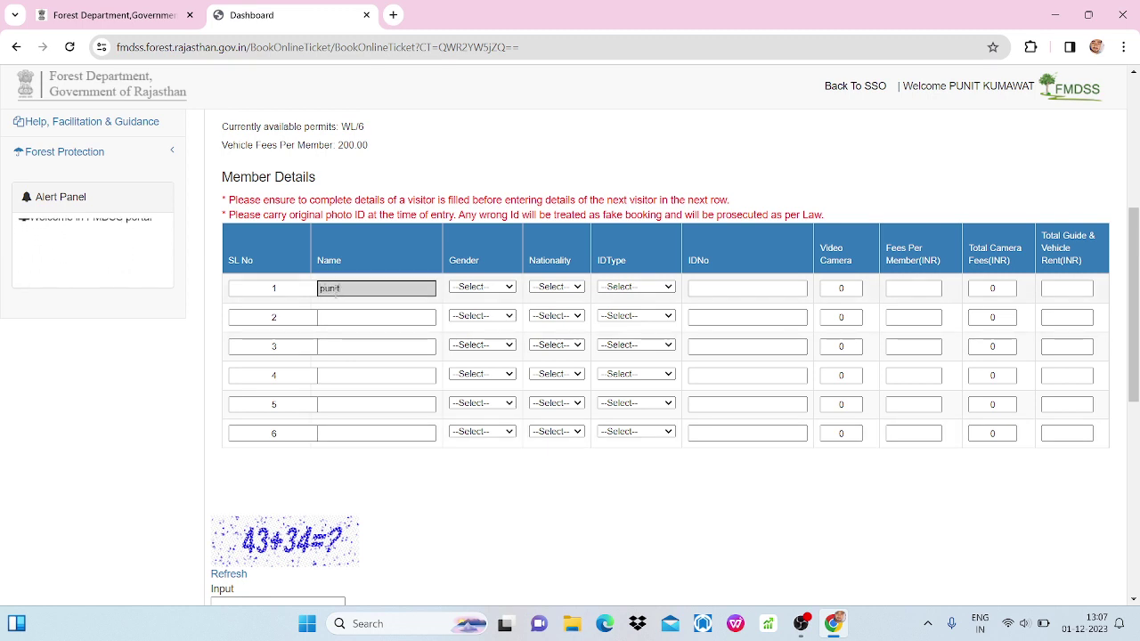
key("Tab")
key("Tab")
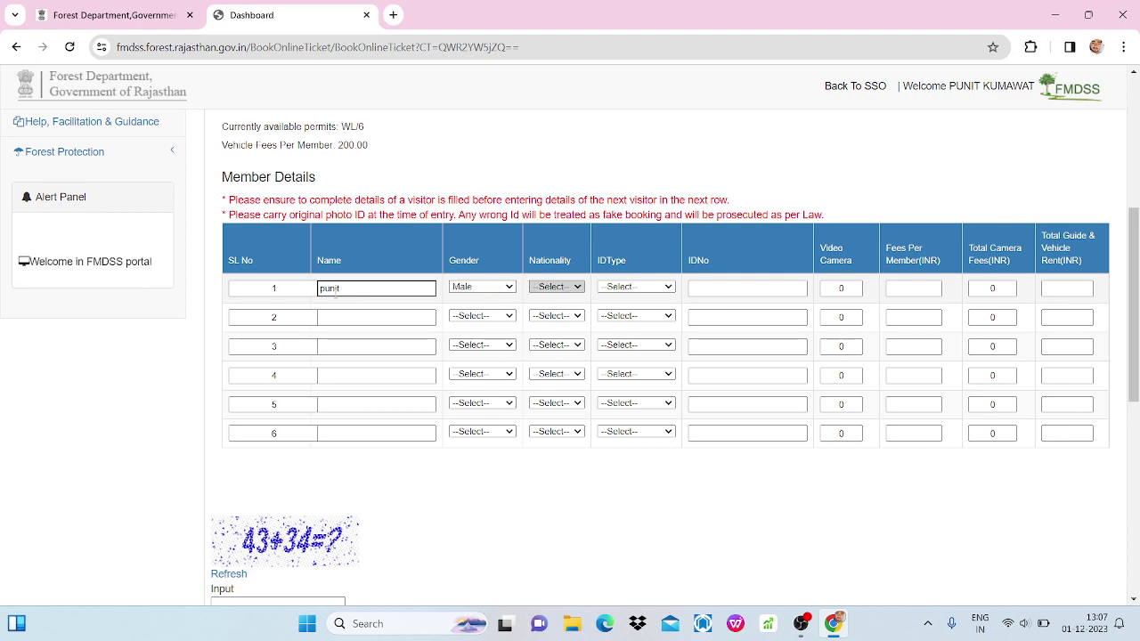
key("Down")
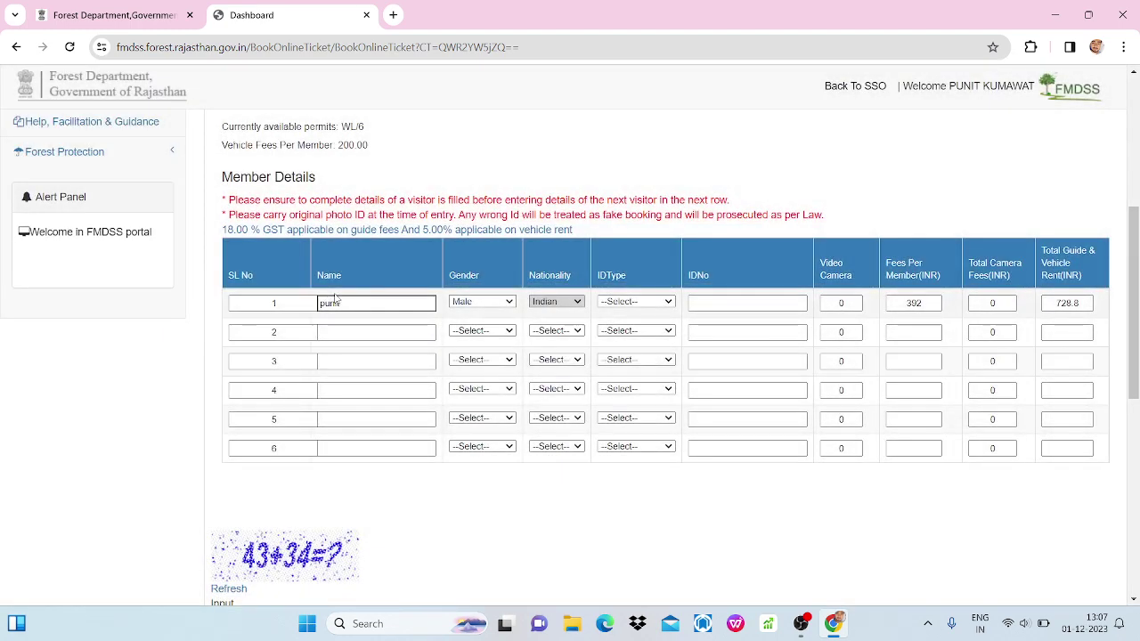
left_click(558, 304)
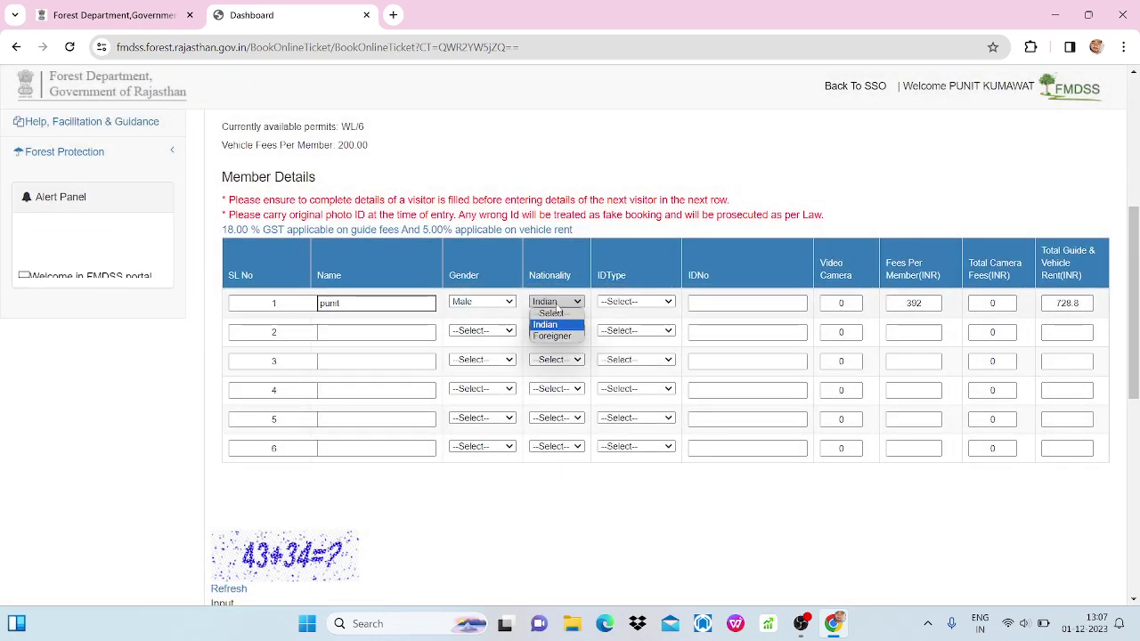
left_click(558, 306)
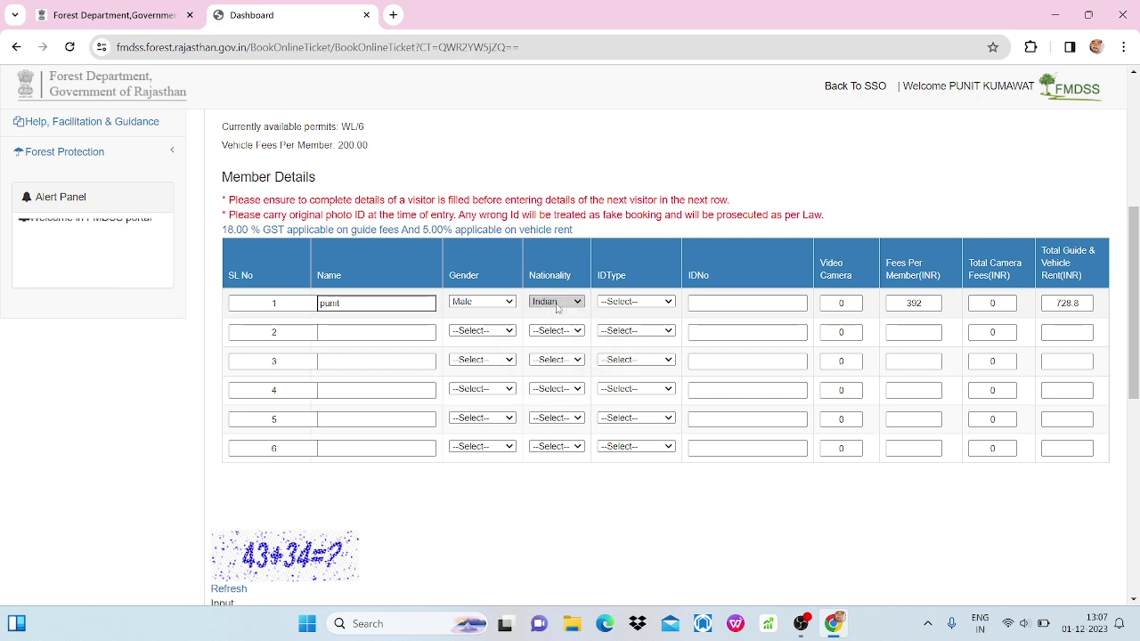
Set the first visitor's ID type to Aadhar and begin entering their ID number.
key("Tab")
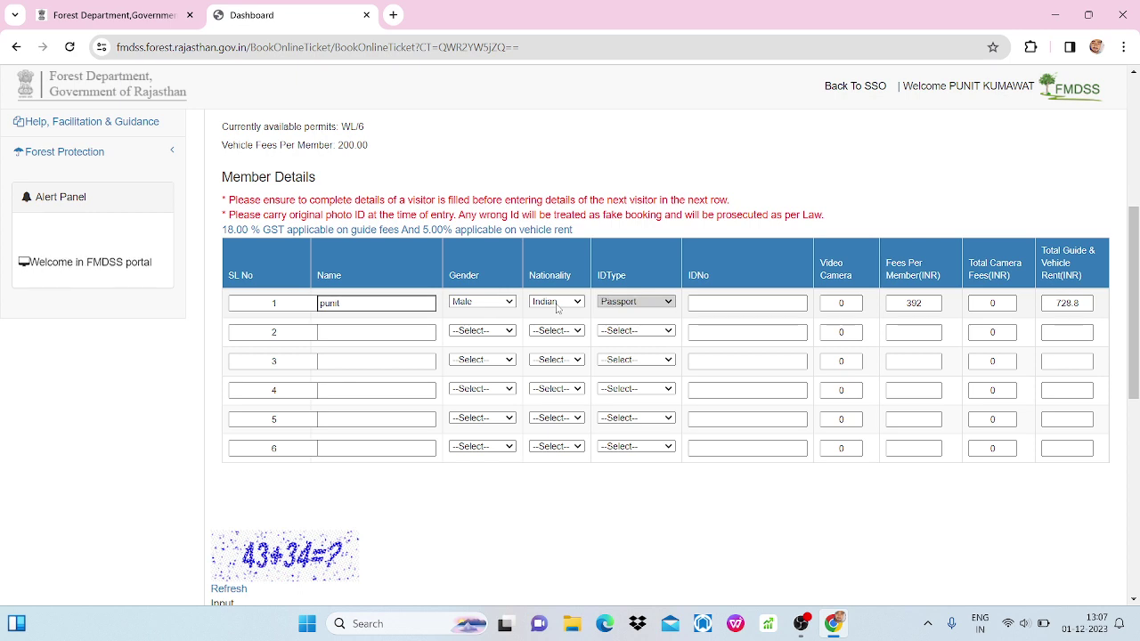
key("Tab")
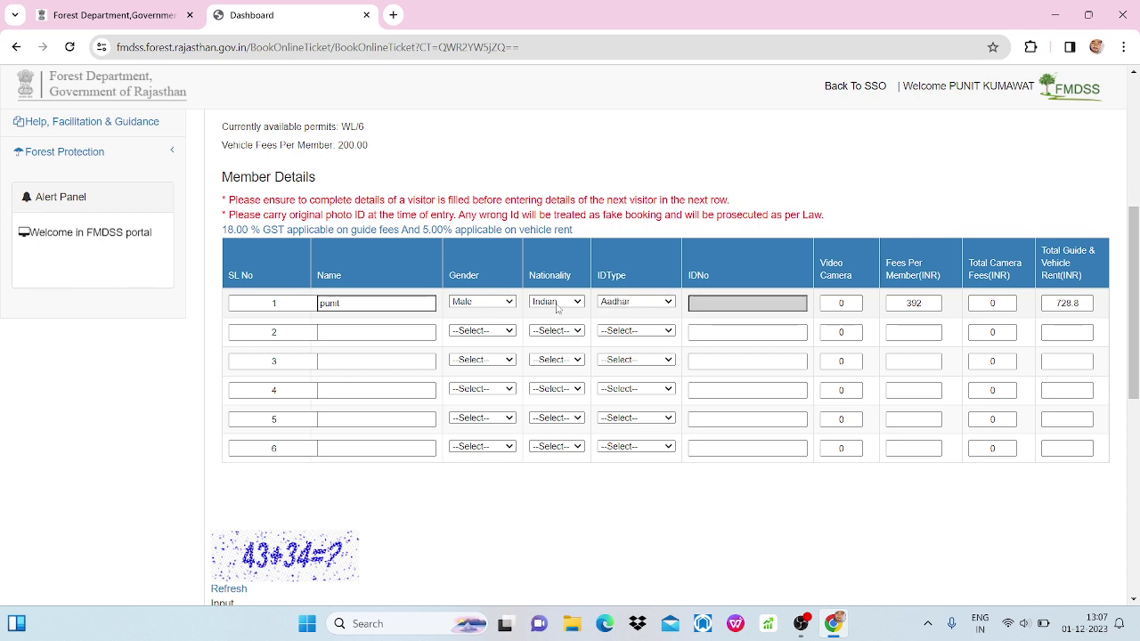
left_click(617, 303)
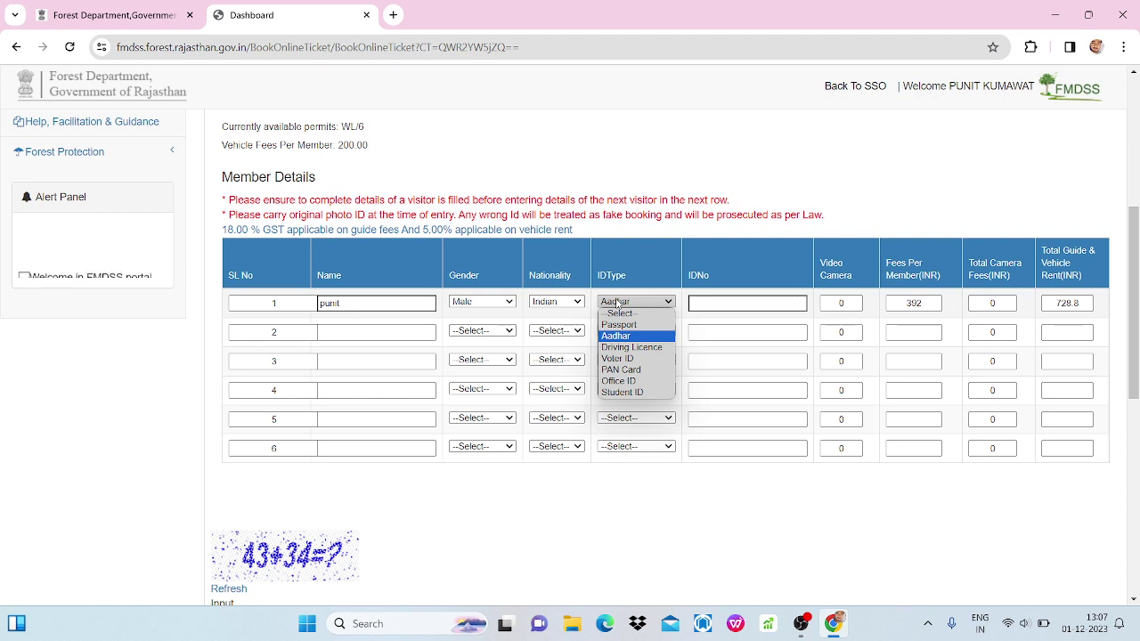
left_click(624, 335)
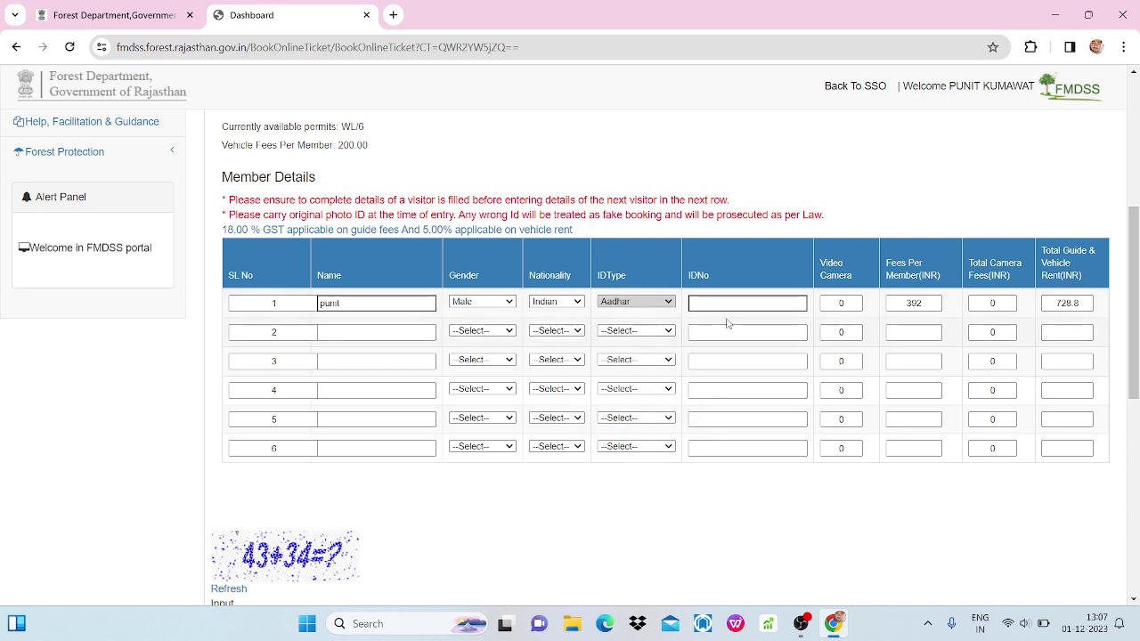
left_click(728, 304)
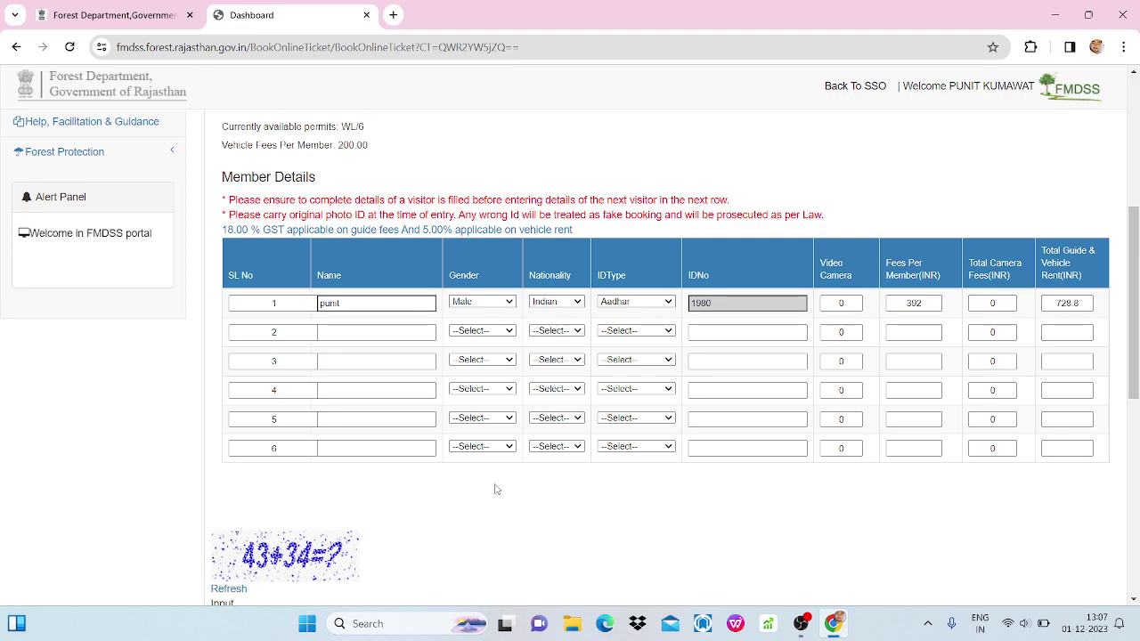
Enter 77 as the 43+34 captcha answer and scroll to the Form-I A indemnity section.
scroll(496, 489, "down", 2)
scroll(496, 489, "down", 1)
left_click(305, 508)
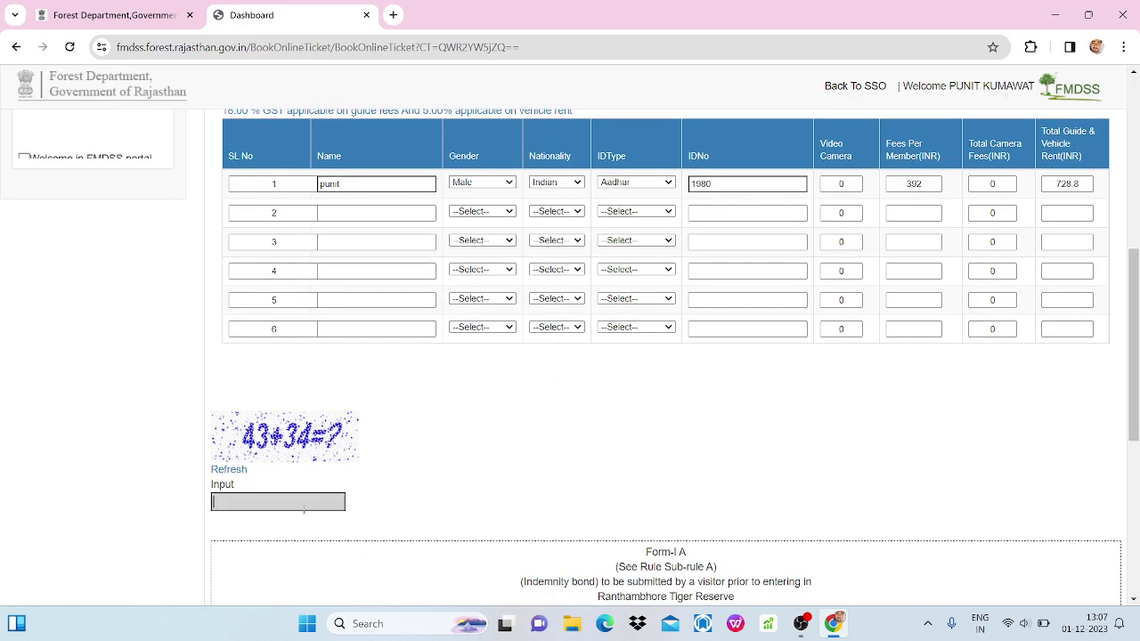
left_click(307, 623)
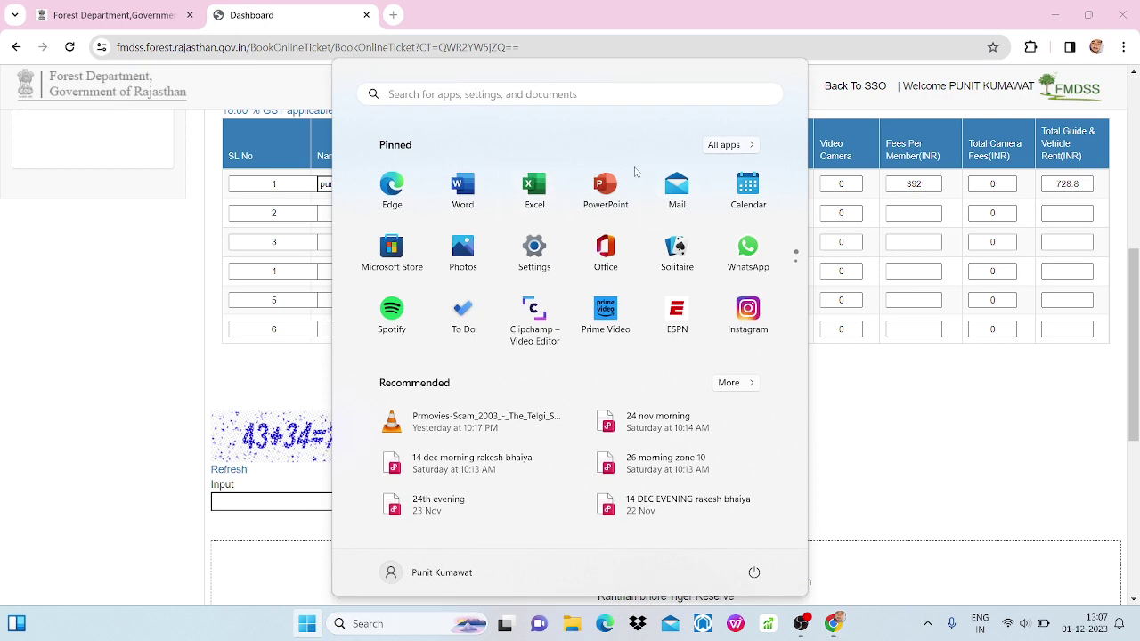
left_click(891, 415)
left_click(318, 503)
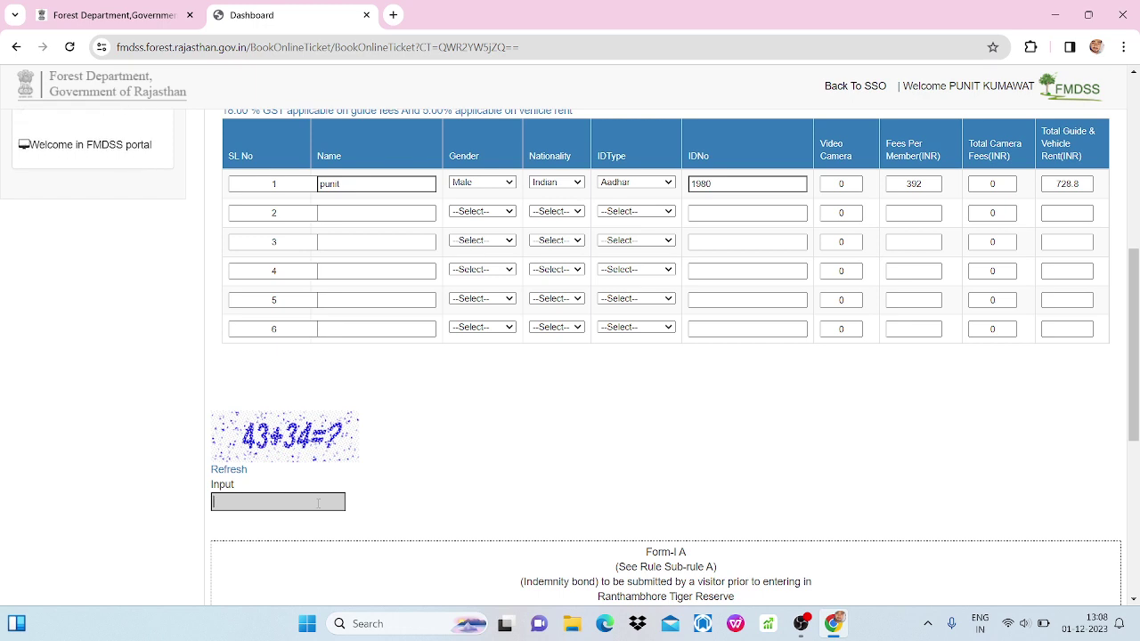
type("77")
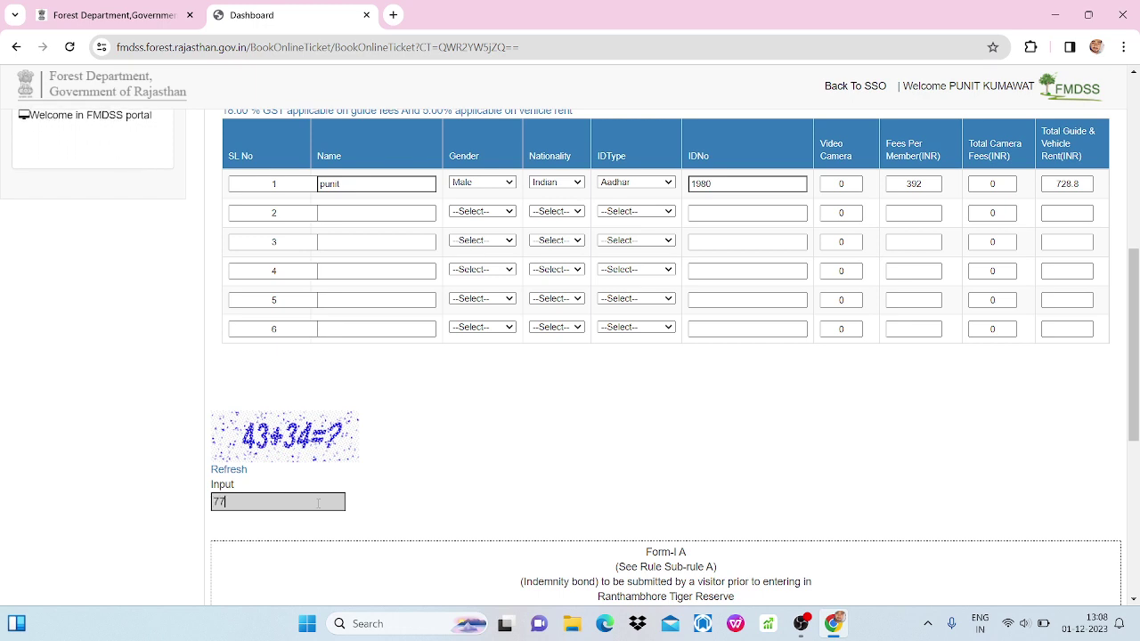
scroll(496, 469, "down", 3)
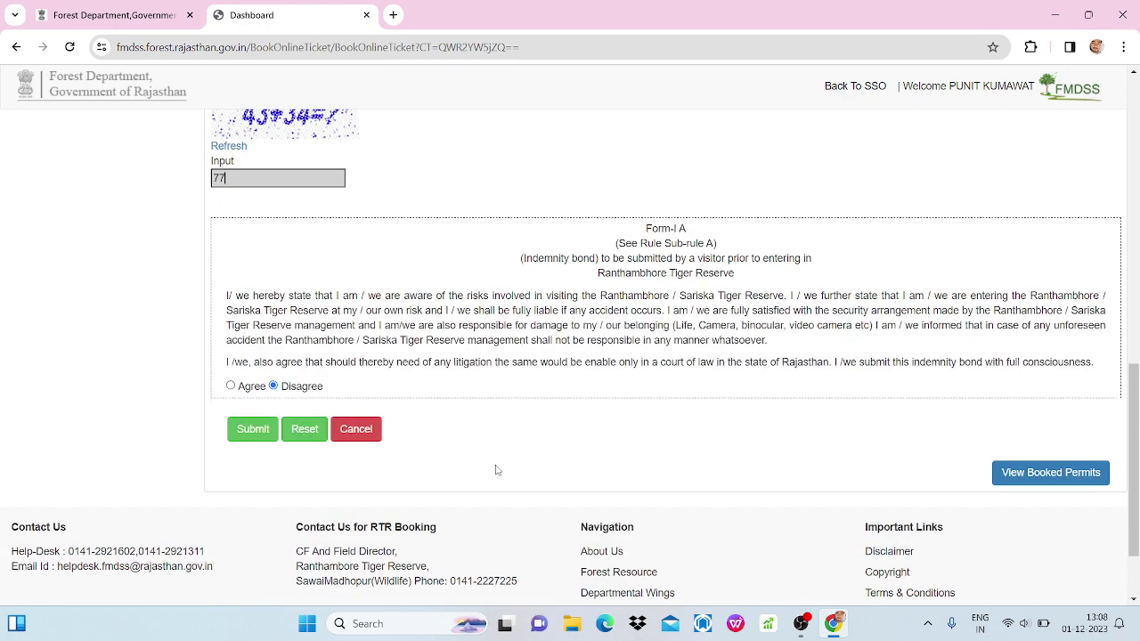
Agree to the indemnity bond, submit the booking, and confirm paying the 1322.00 total.
left_click(231, 385)
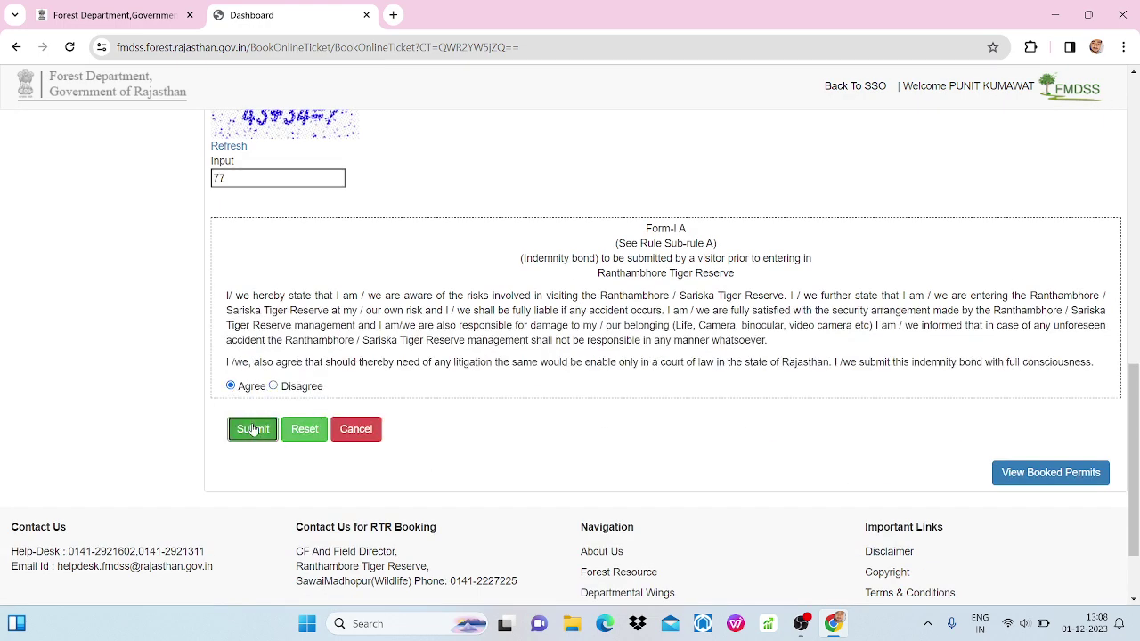
left_click(253, 429)
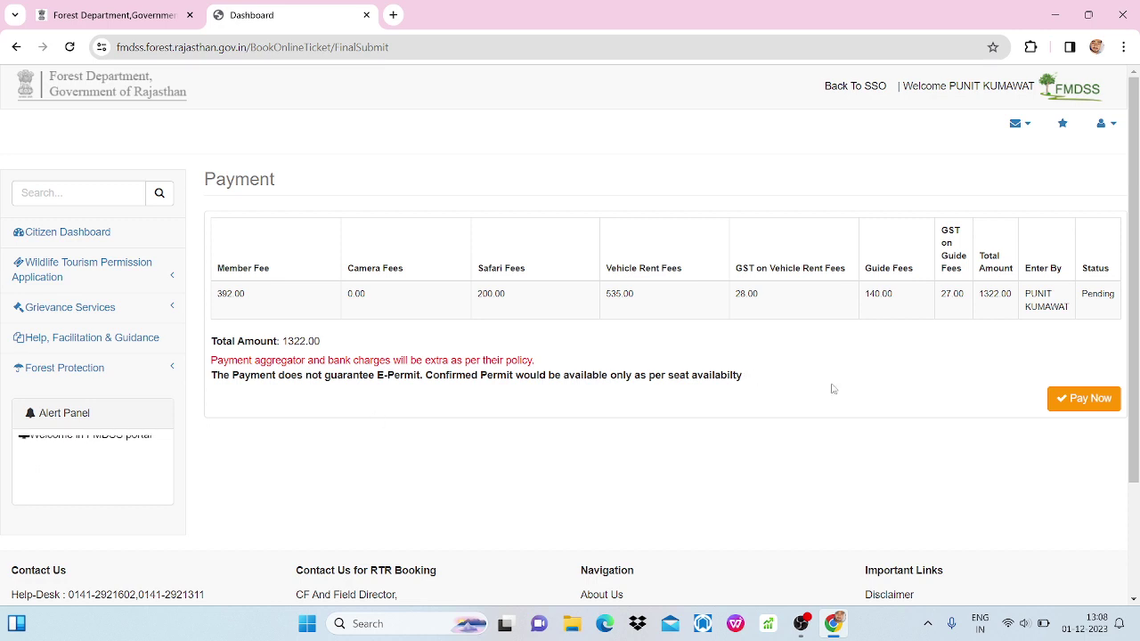
left_click(1067, 402)
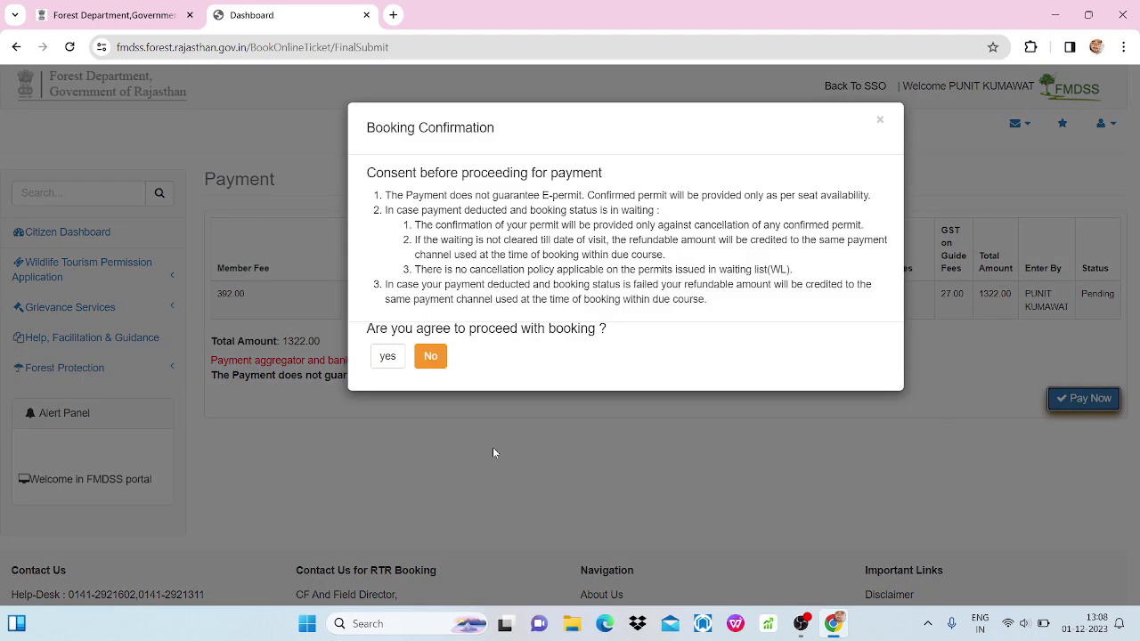
left_click(390, 357)
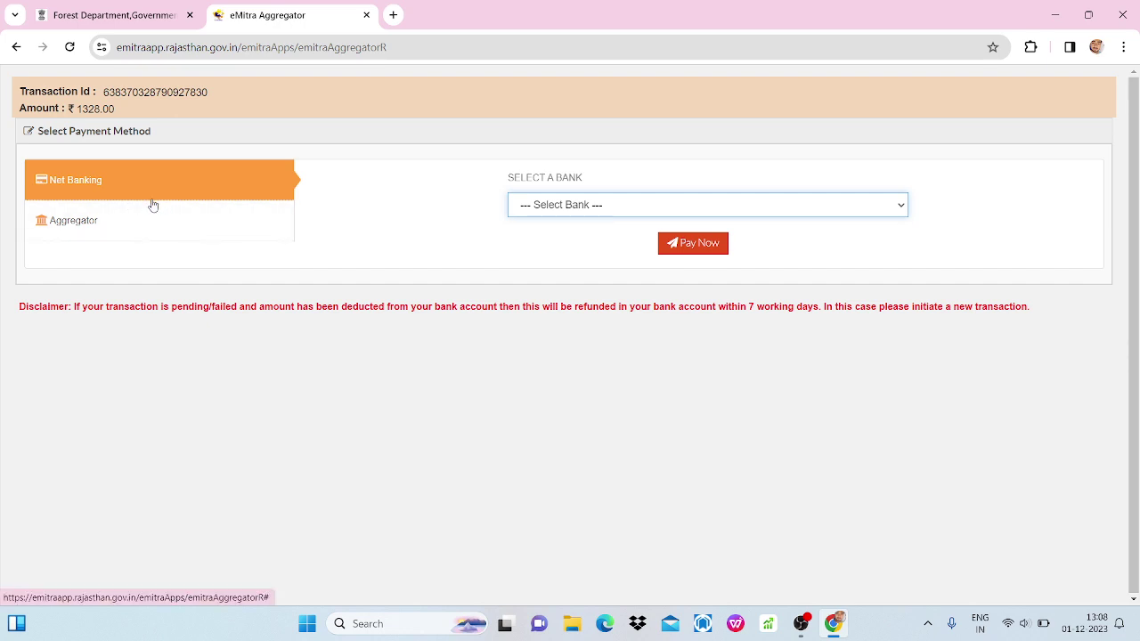
Pay the ₹1328.00 through the Aggregator option using BILLDESK.
left_click(223, 230)
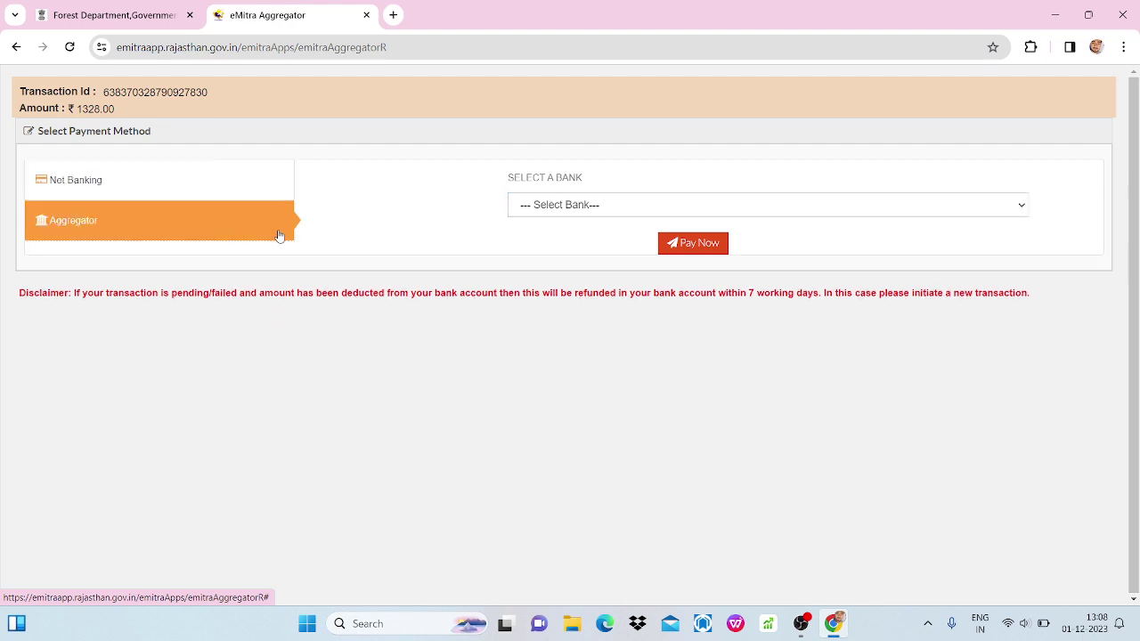
left_click(622, 208)
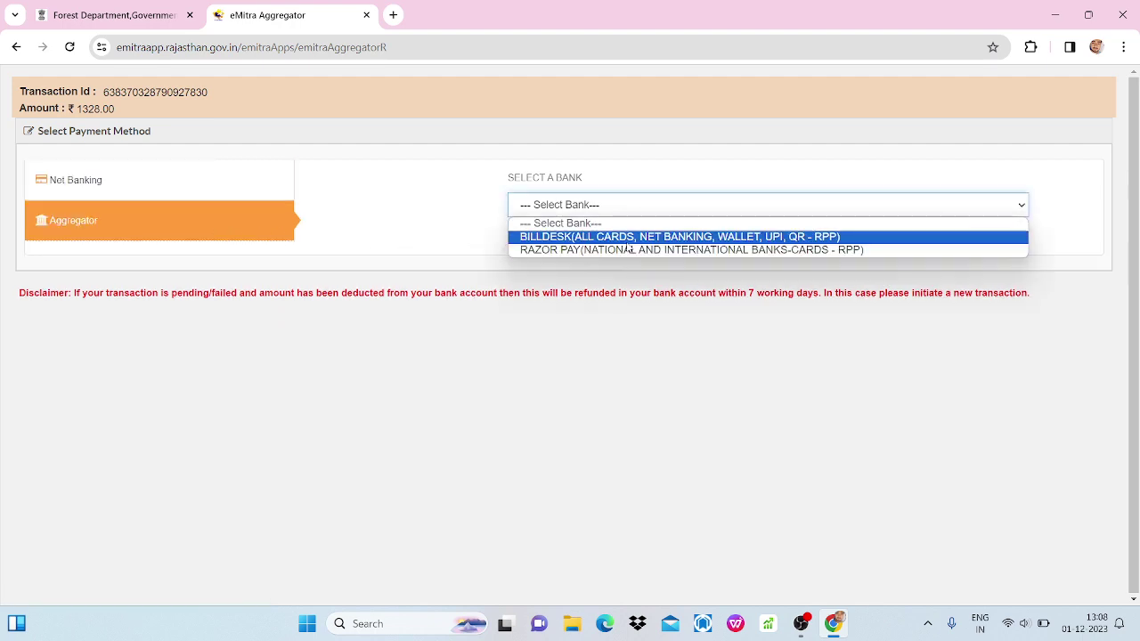
left_click(627, 238)
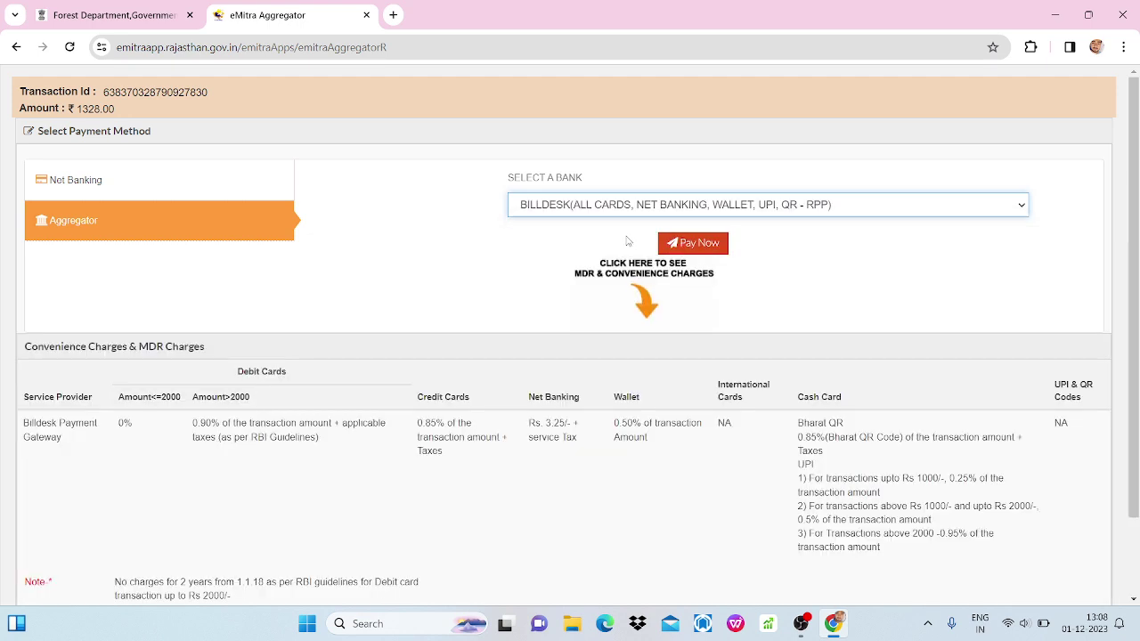
left_click(698, 246)
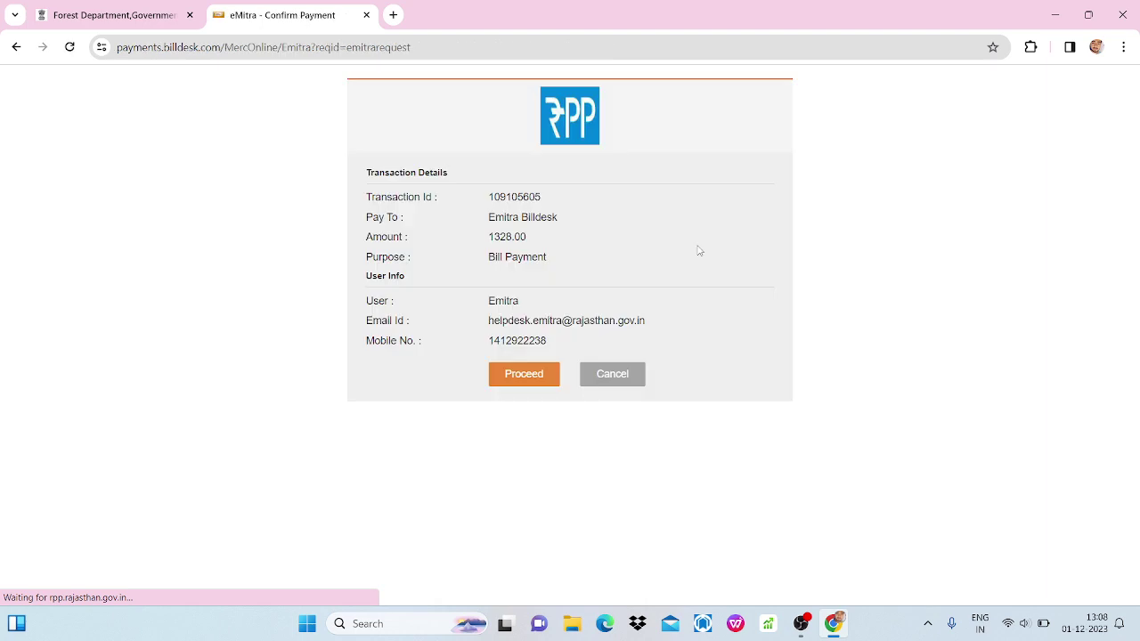
Continue to BillDesk's Credit / Debit Cards option, then back out to the eMitra payment page.
left_click(544, 376)
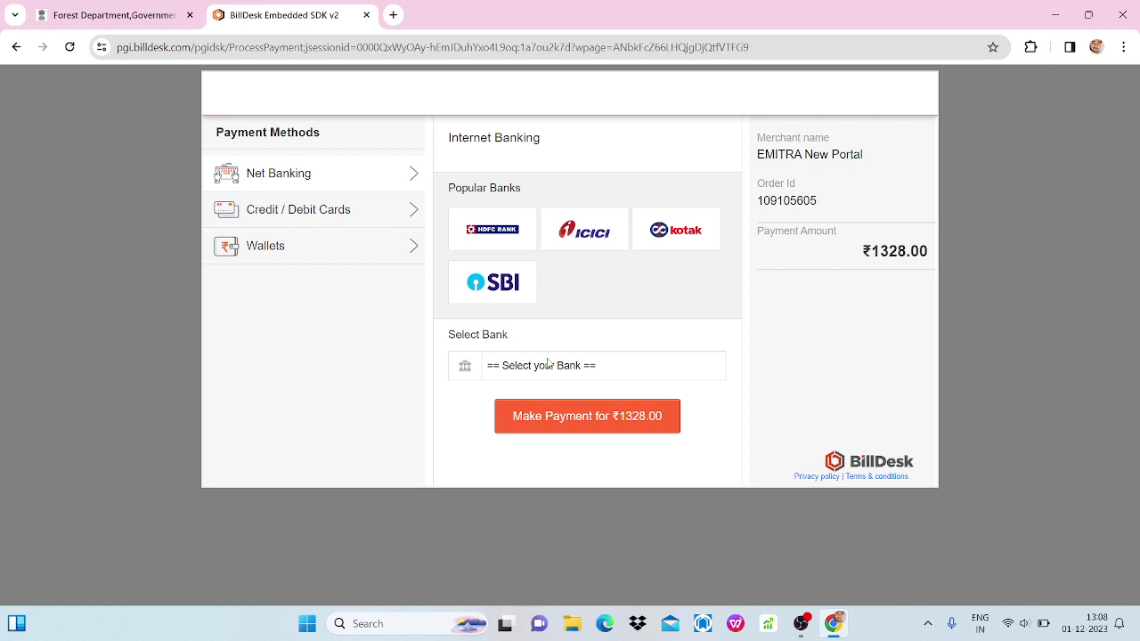
left_click(392, 213)
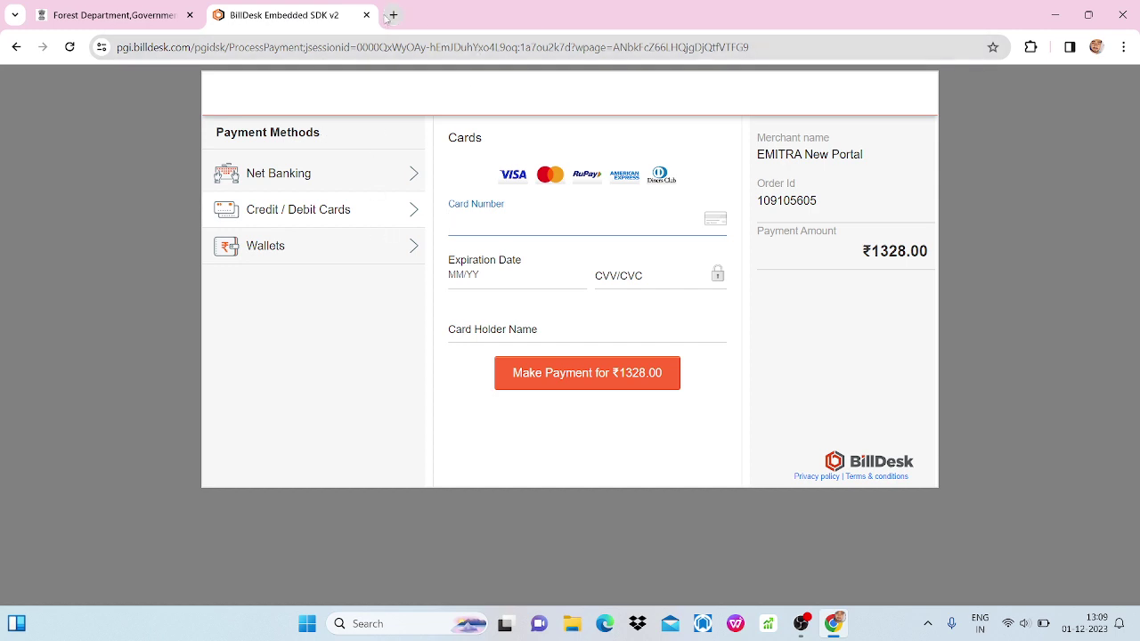
left_click(70, 46)
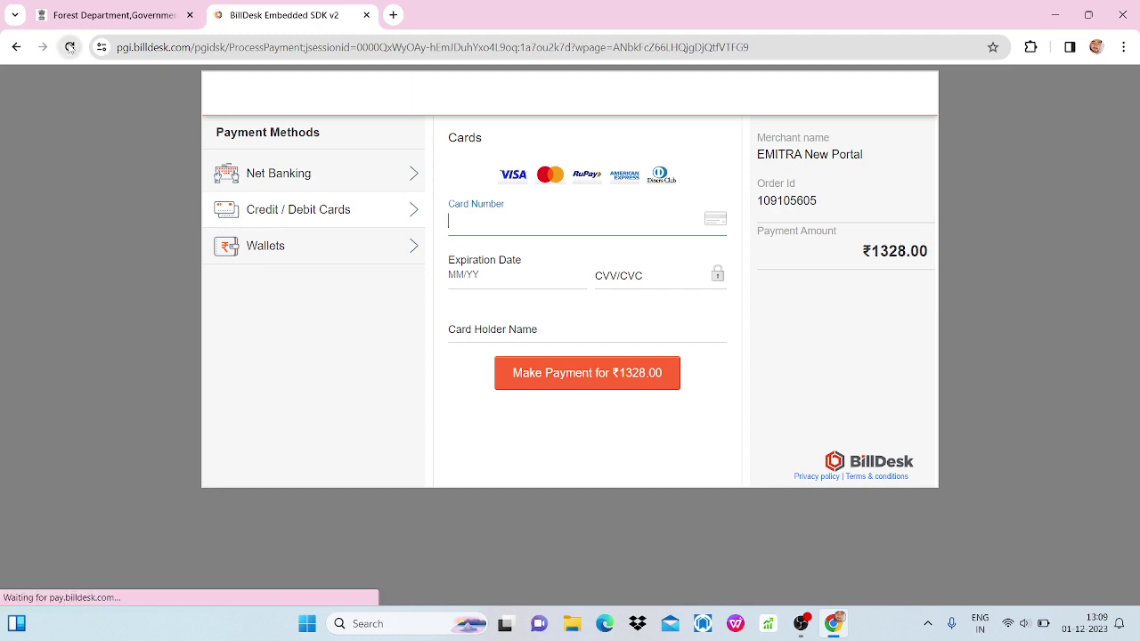
left_click(15, 48)
left_click(12, 51)
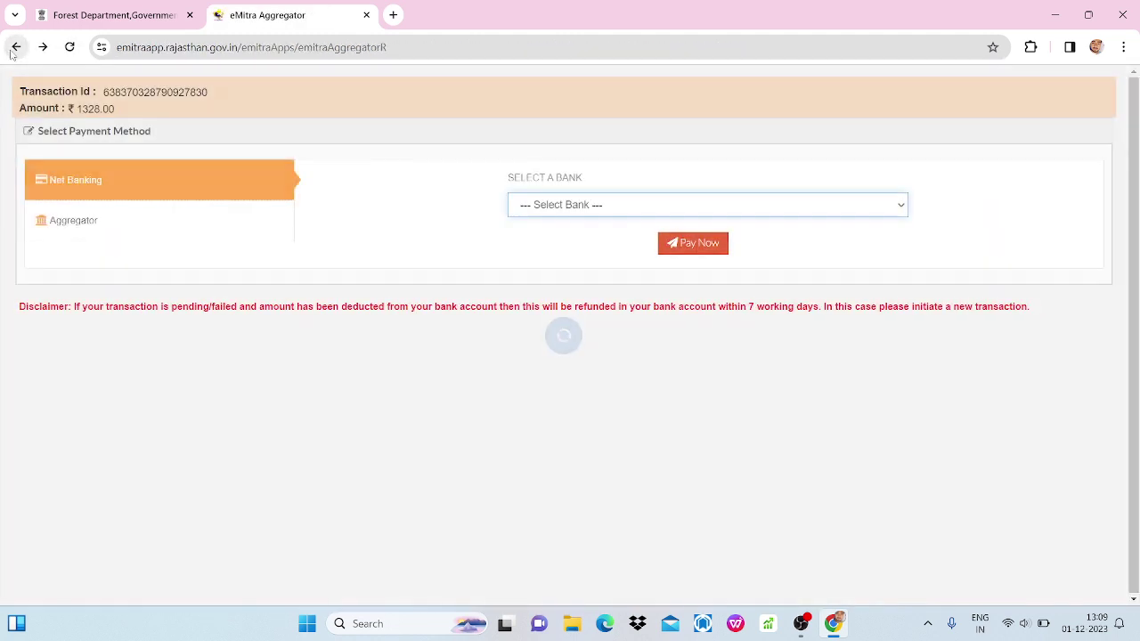
Return to the FMDSS FinalSubmit page and expand Wildlife Tourism Permission Application in the sidebar.
left_click(13, 51)
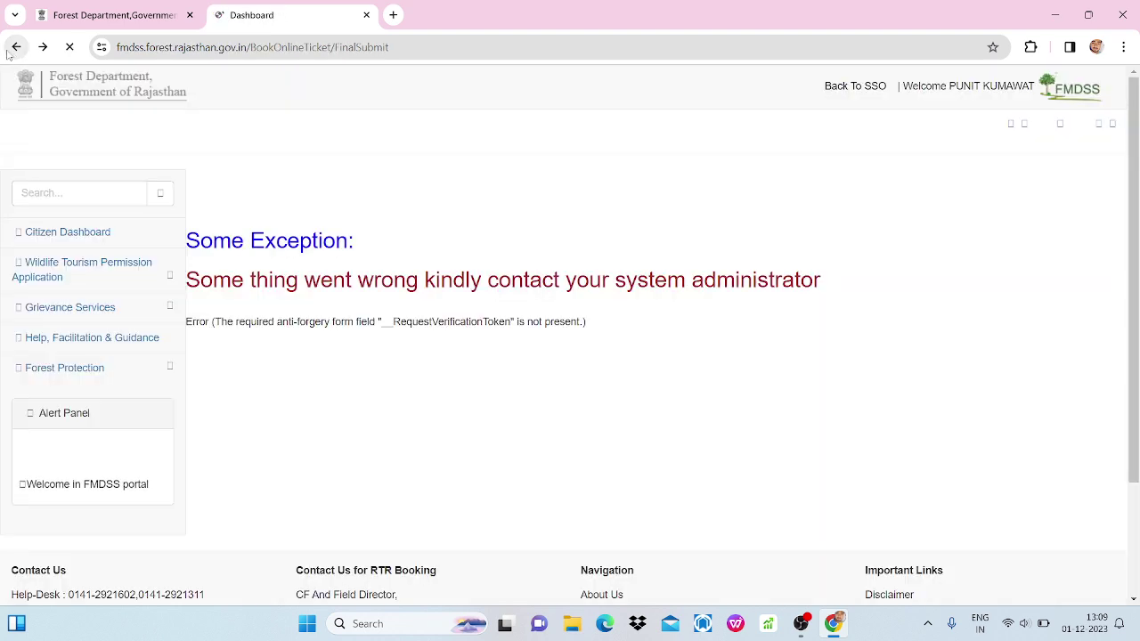
left_click(174, 278)
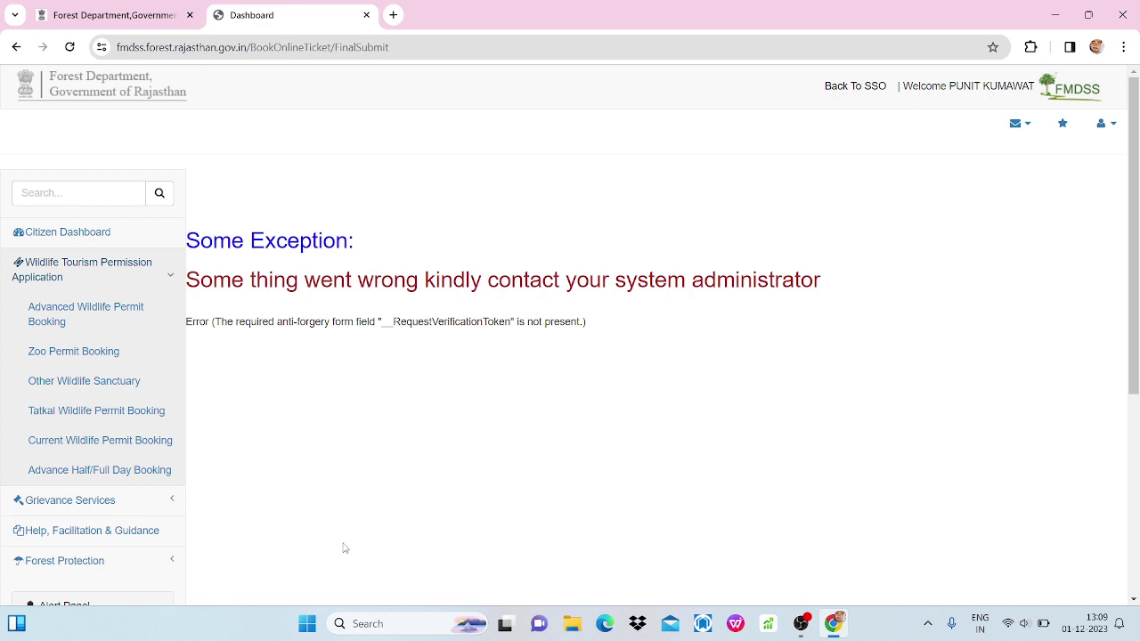
From Advanced Wildlife Permit Booking, dismiss the booking notice and open View Booked Permits.
left_click(69, 314)
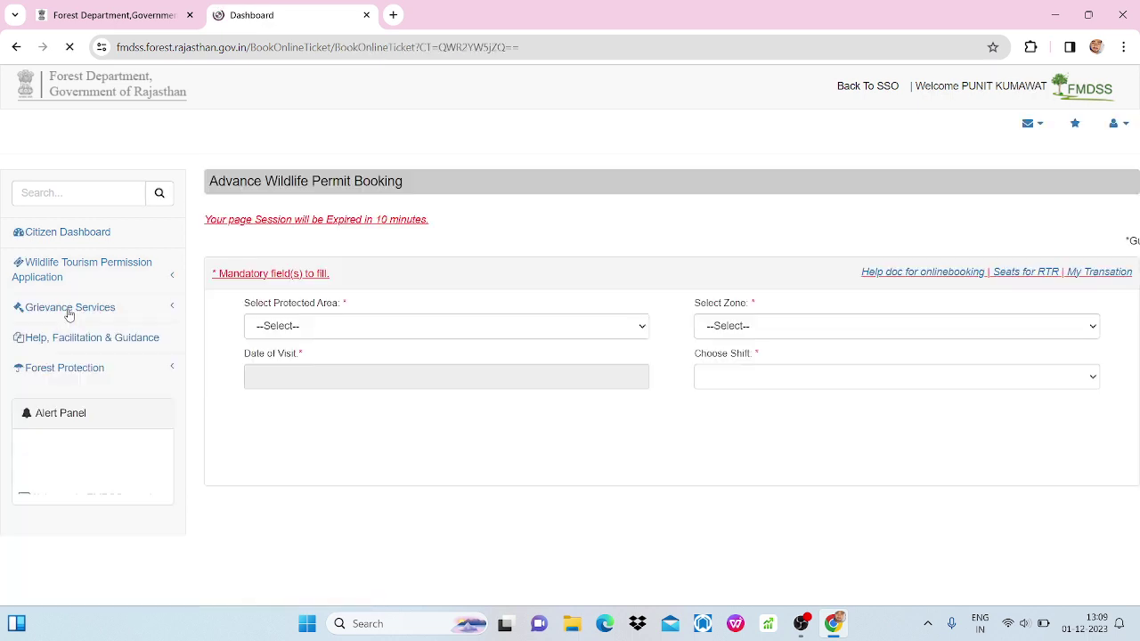
left_click(175, 285)
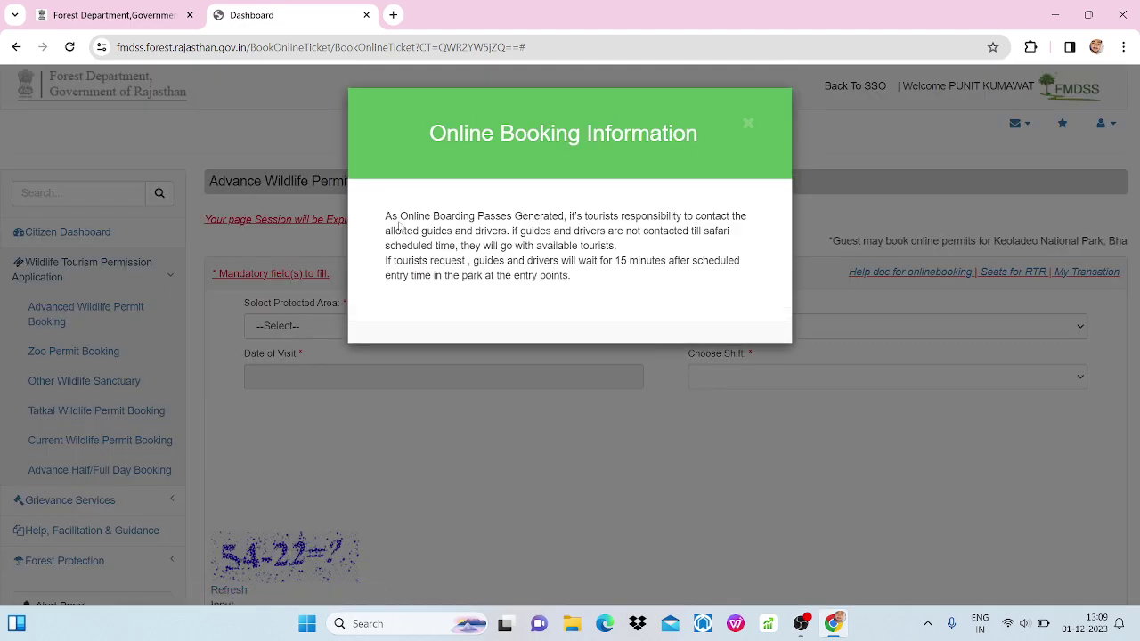
left_click(746, 126)
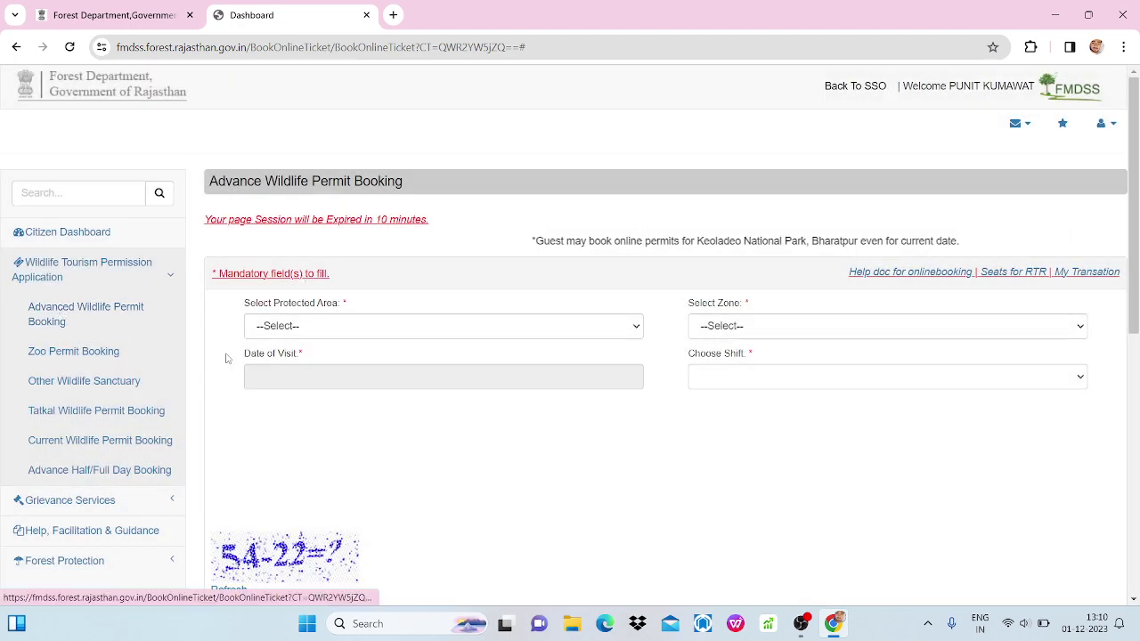
scroll(537, 448, "down", 3)
scroll(536, 448, "down", 3)
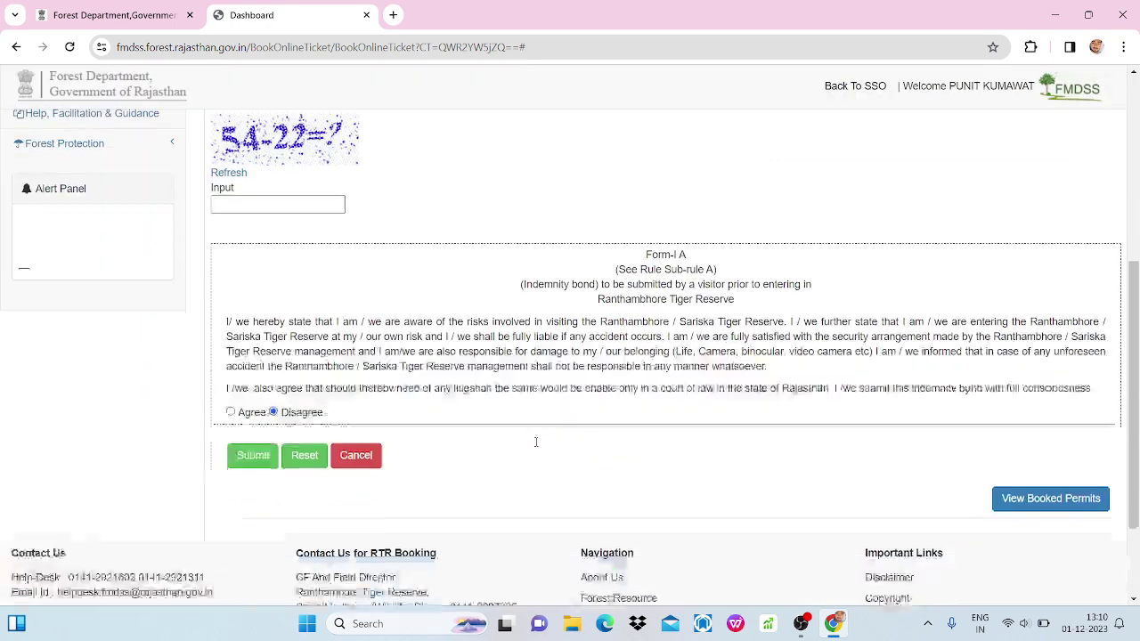
left_click(1051, 412)
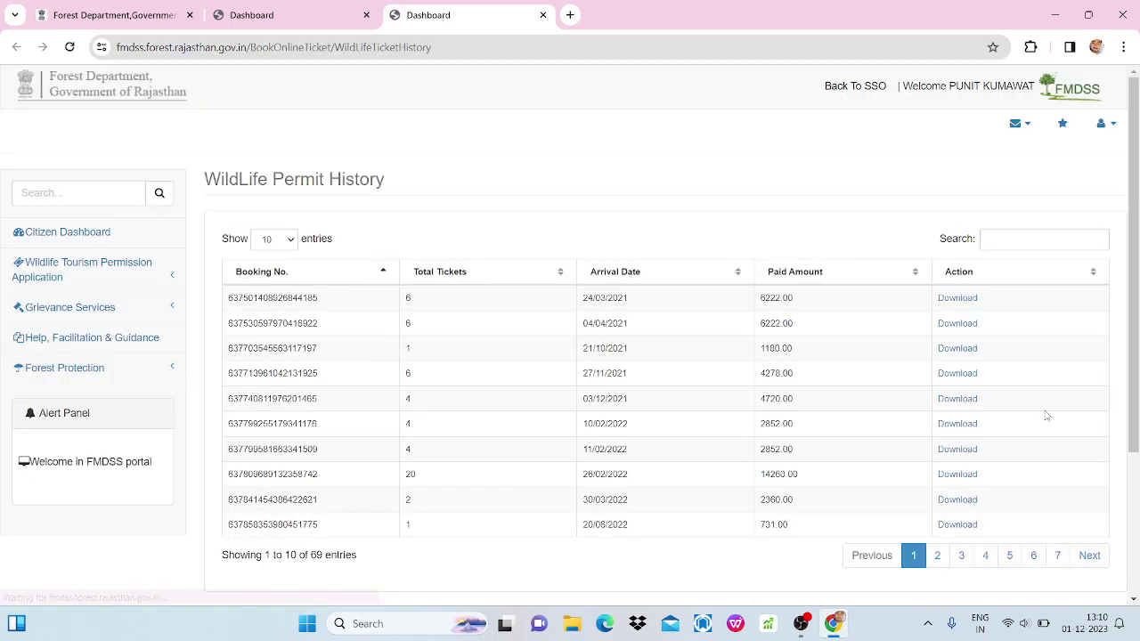
Go to page 7 of the permit history and download the 14/12/2023 booking slip.
left_click(1057, 561)
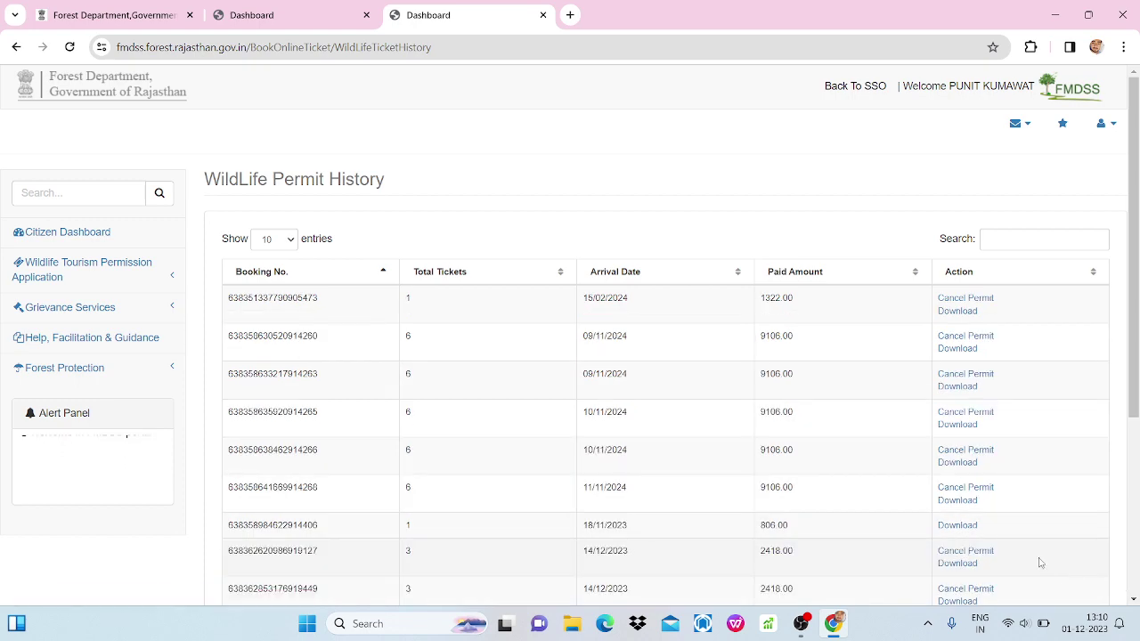
scroll(856, 472, "down", 2)
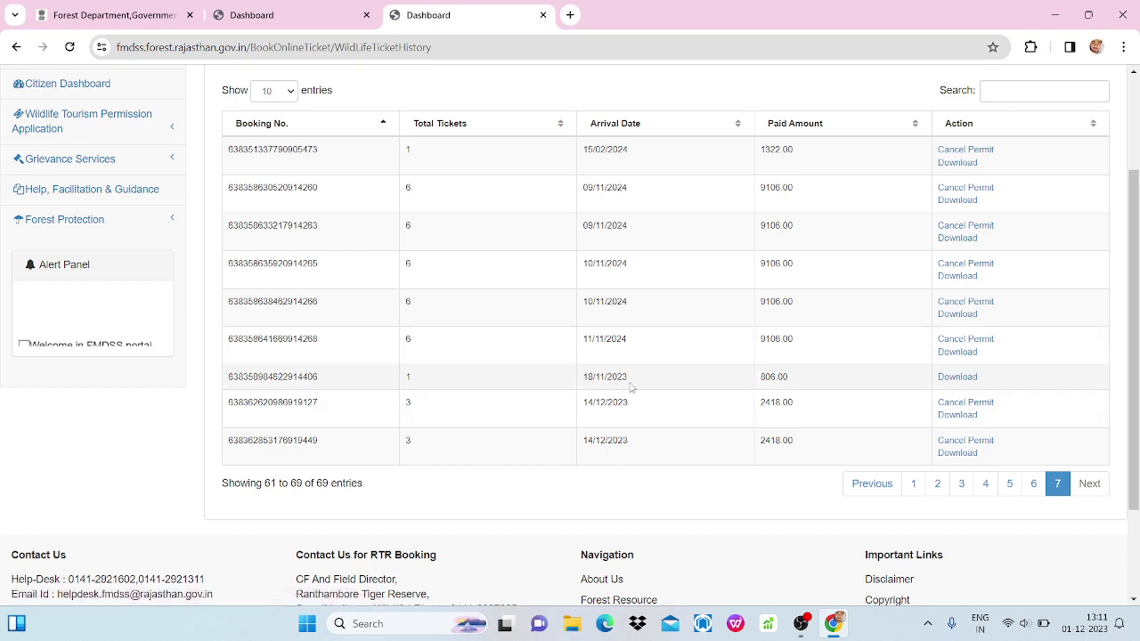
mouse_move(1065, 613)
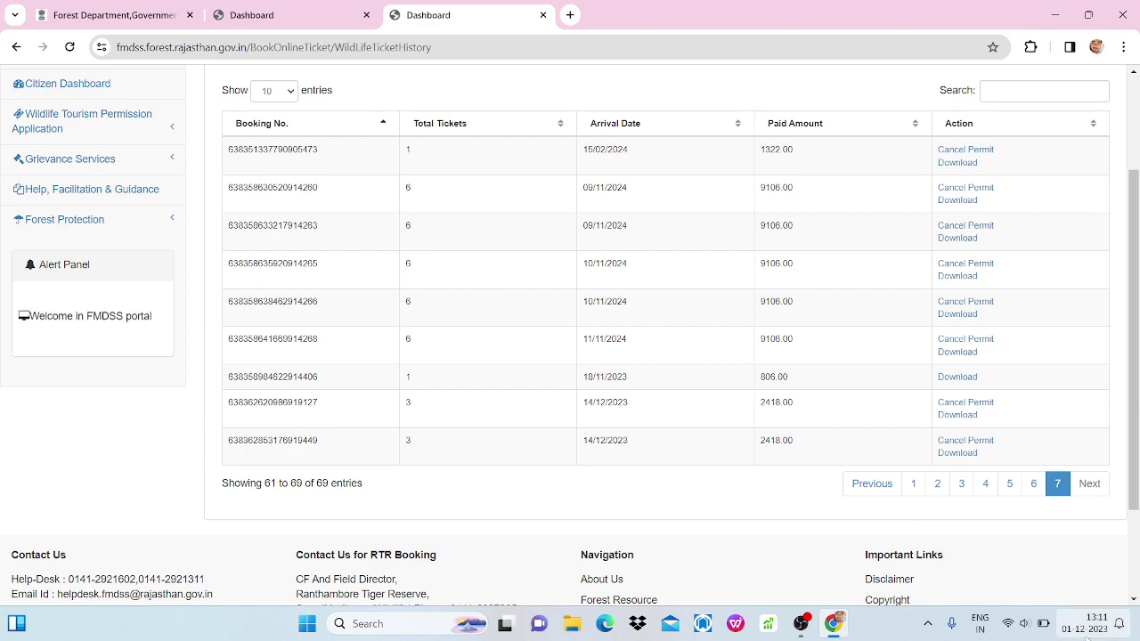
left_click(969, 416)
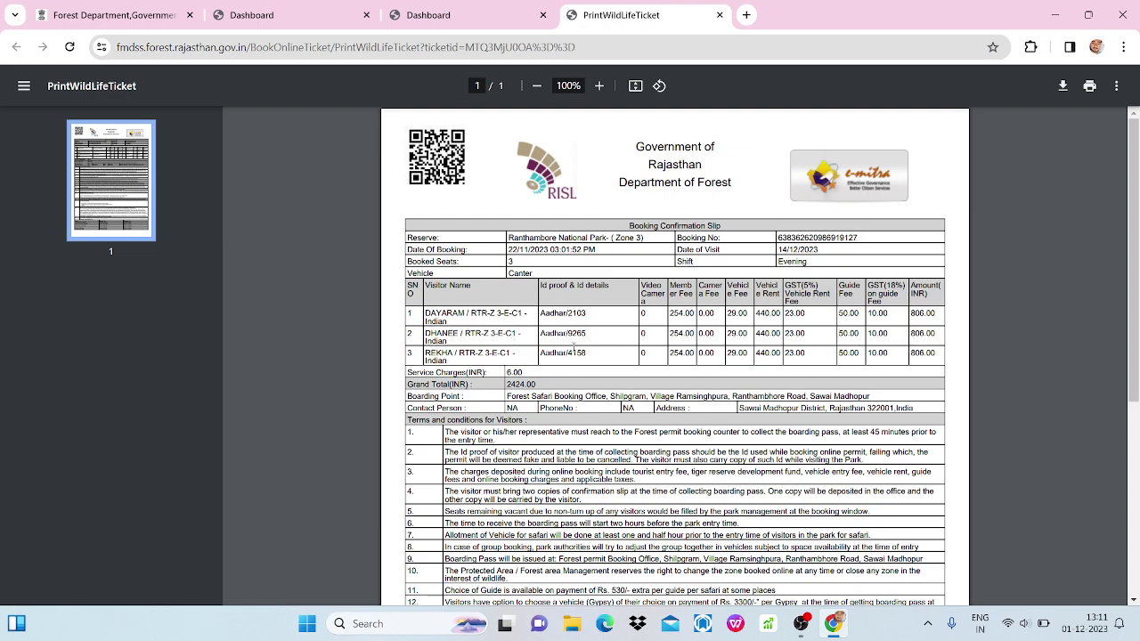
Scroll through the 14/12/2023 Ranthambore Zone 3 booking confirmation slip PDF.
scroll(571, 375, "down", 3)
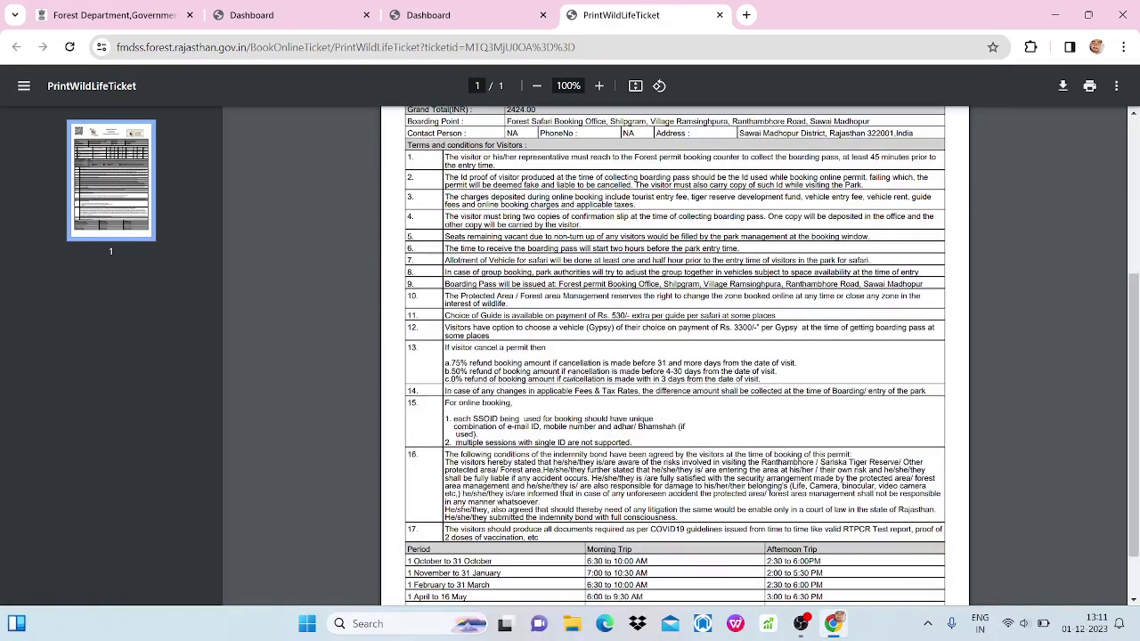